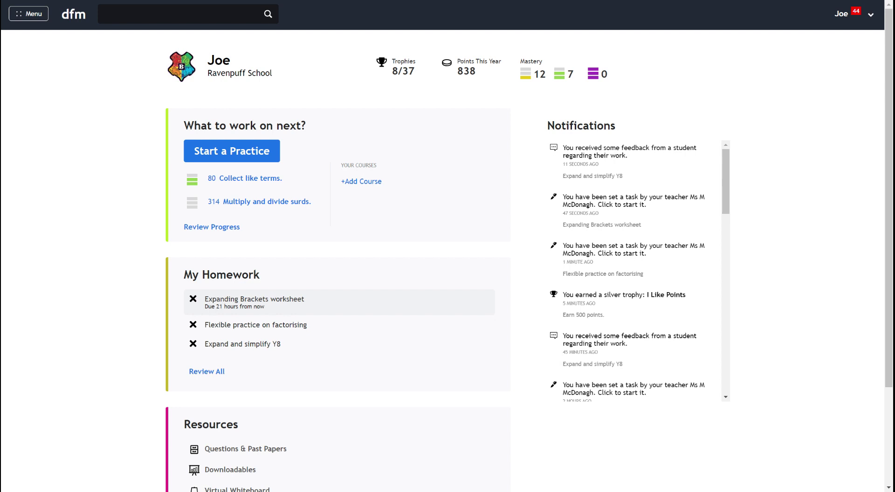
# Open the Expanding Brackets worksheet from My Homework and start an attempt
pyautogui.click(266, 306)
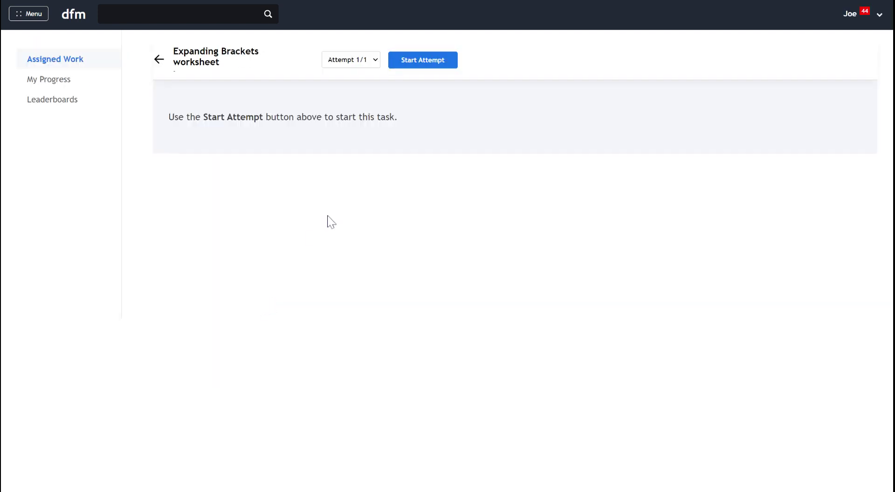
pyautogui.click(422, 63)
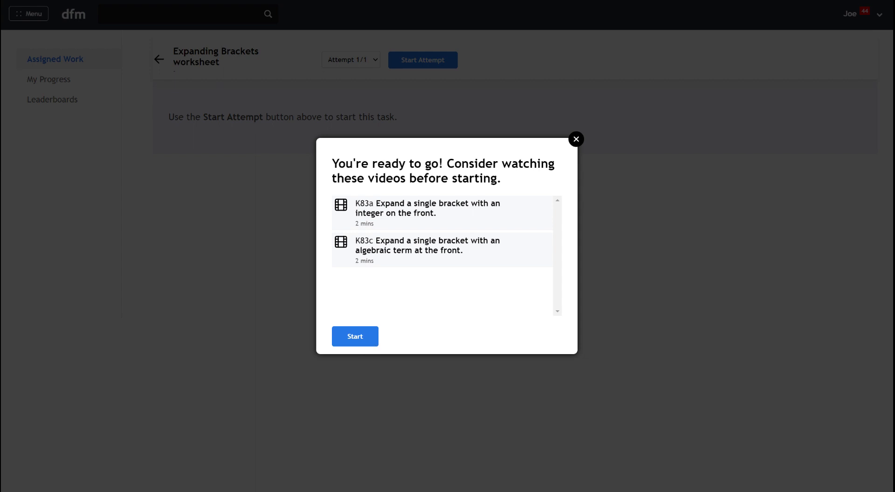
# Skip the suggested videos and answer question 1, 8(x − 5), as 8x − 40
pyautogui.click(366, 339)
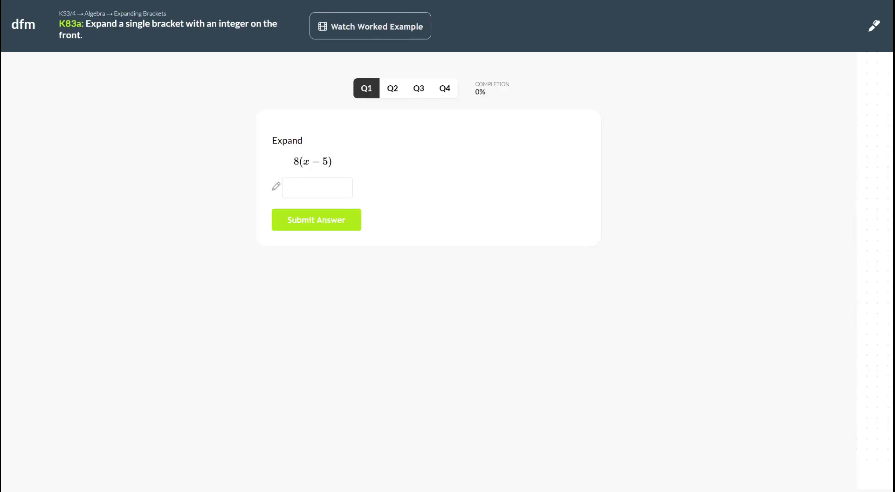
pyautogui.click(317, 187)
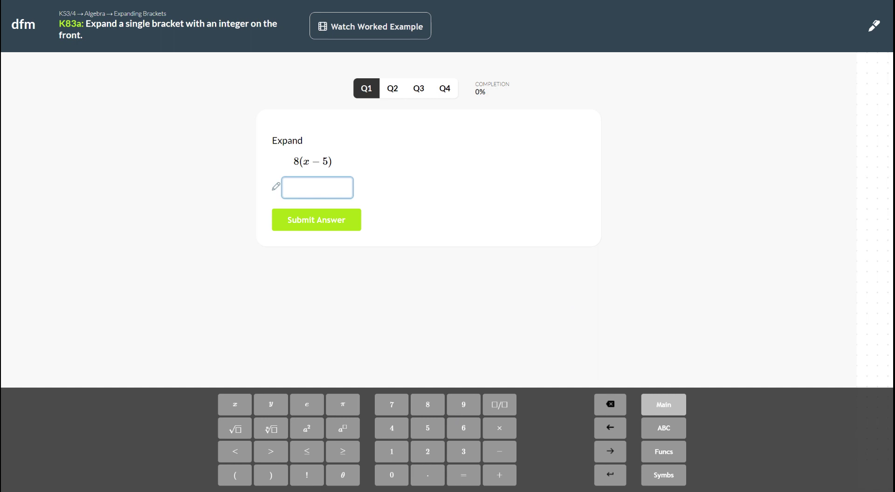
pyautogui.write('8x')
pyautogui.write('-40')
pyautogui.click(316, 223)
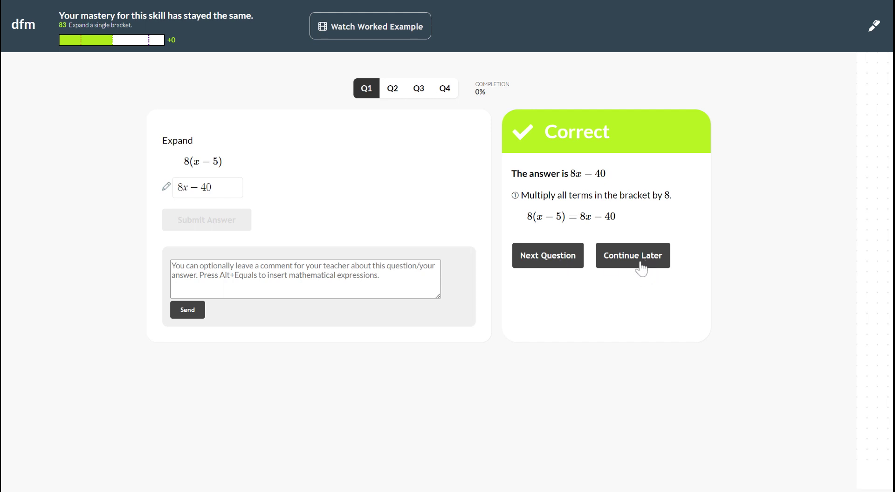
pyautogui.click(544, 264)
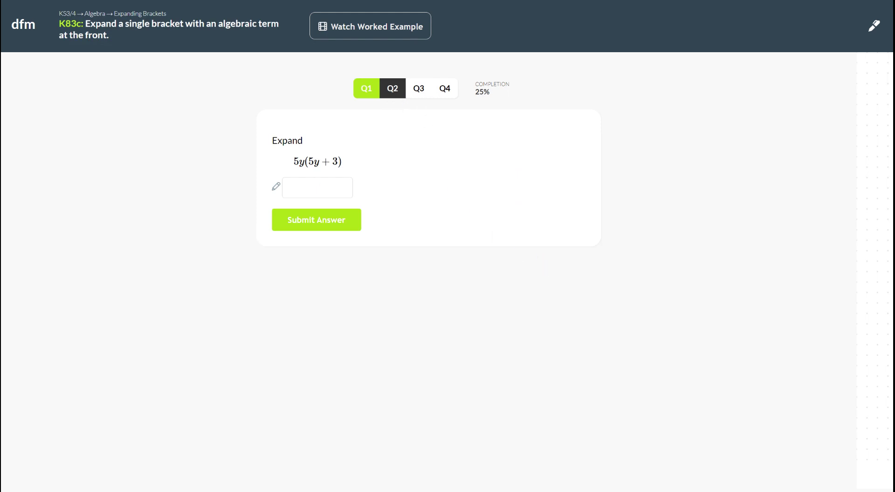
# After glancing at question 4, answer question 3, 2(x − 3), as 2x − 6
pyautogui.click(419, 91)
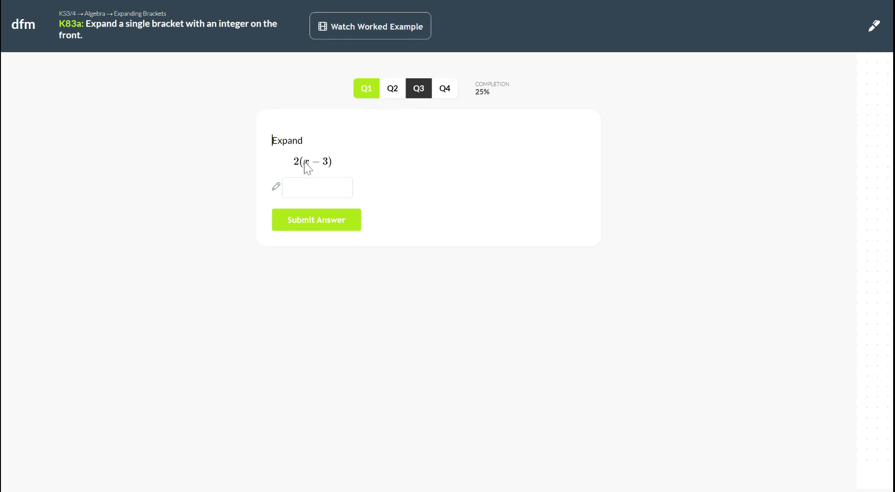
pyautogui.click(448, 93)
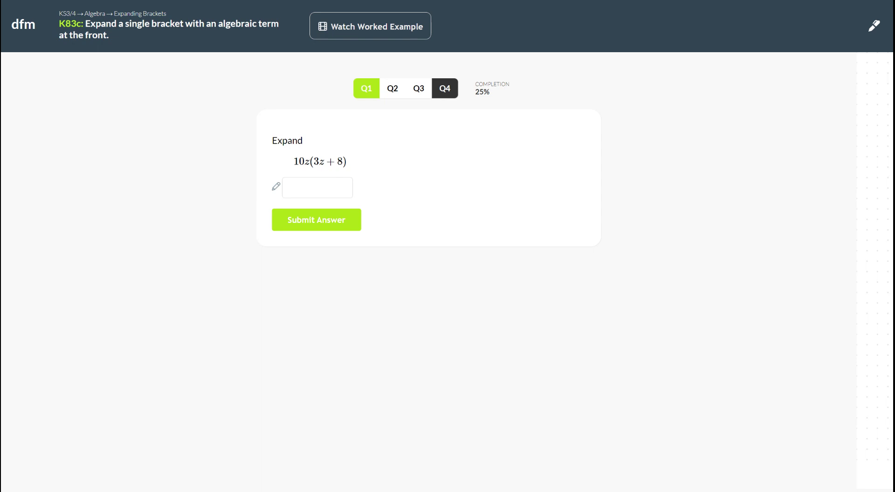
pyautogui.click(419, 93)
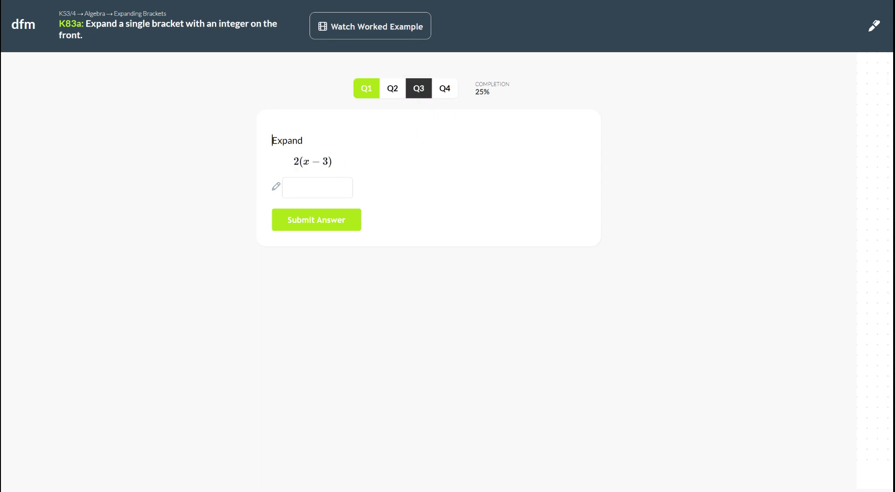
pyautogui.click(316, 191)
pyautogui.write('2x-')
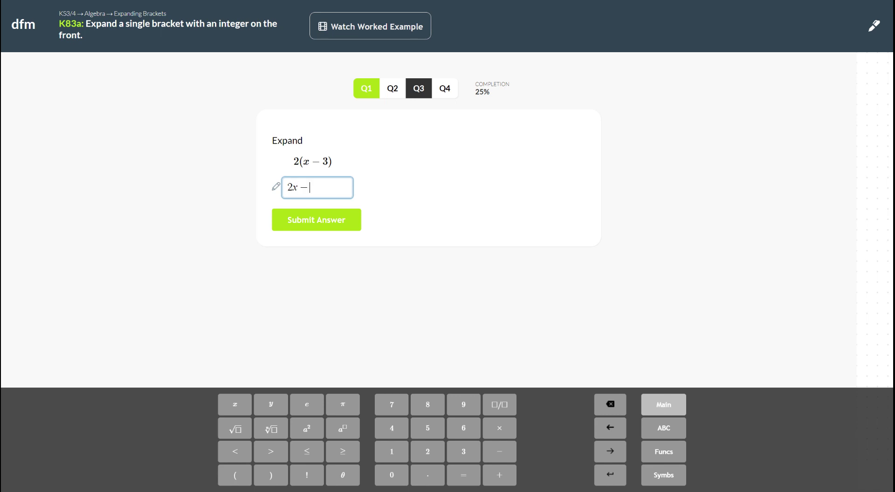
pyautogui.write('6')
pyautogui.click(331, 222)
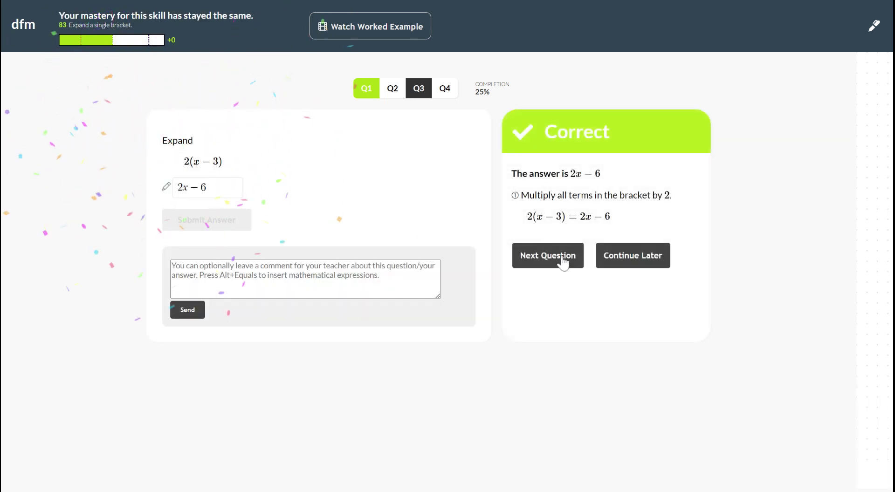
pyautogui.click(561, 258)
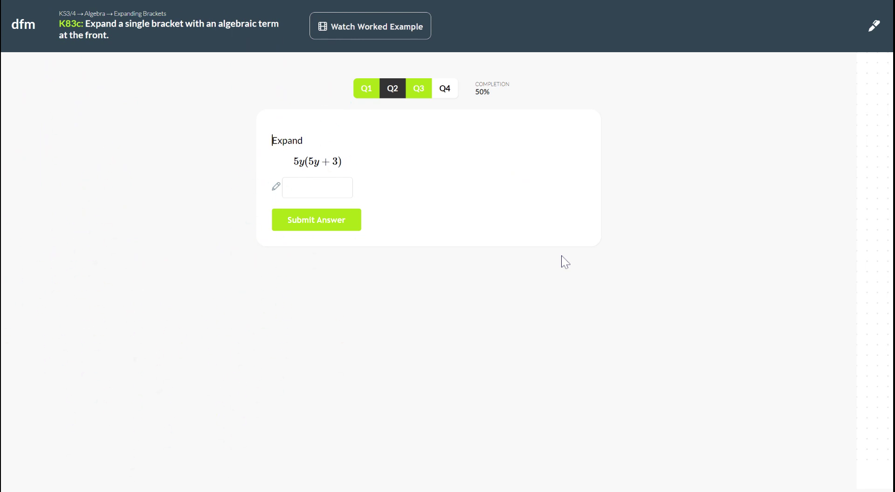
pyautogui.click(337, 189)
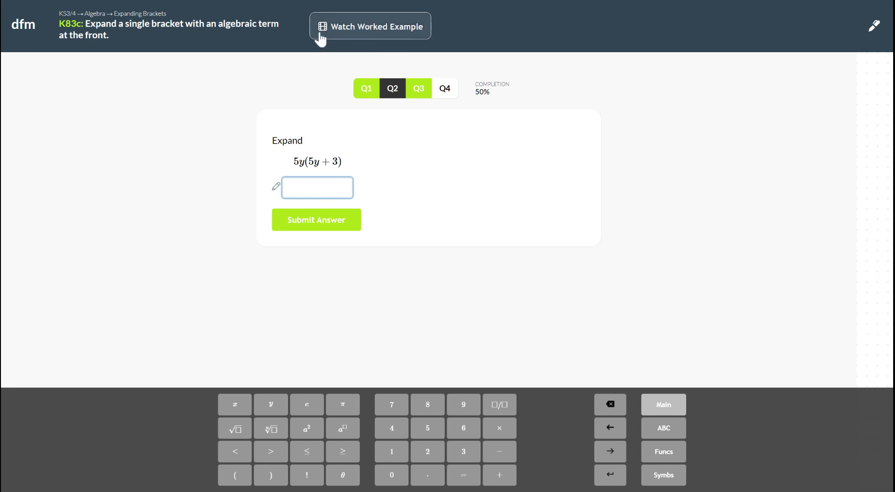
pyautogui.click(375, 36)
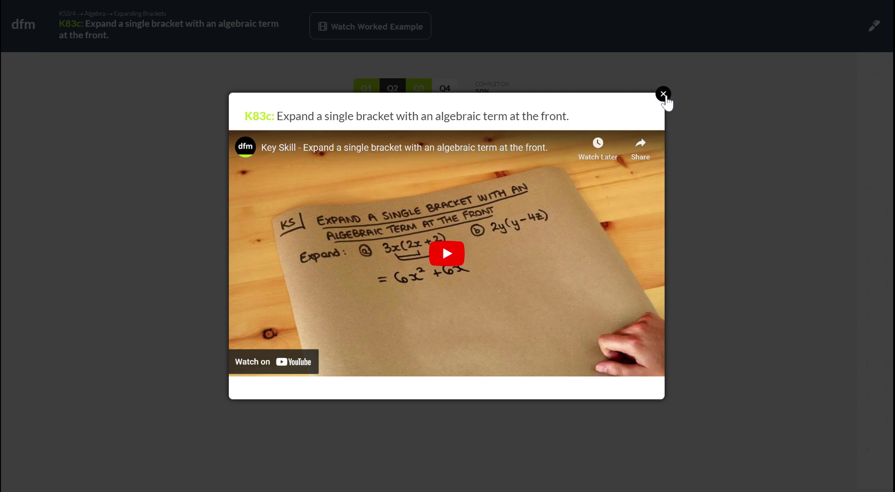
pyautogui.click(663, 94)
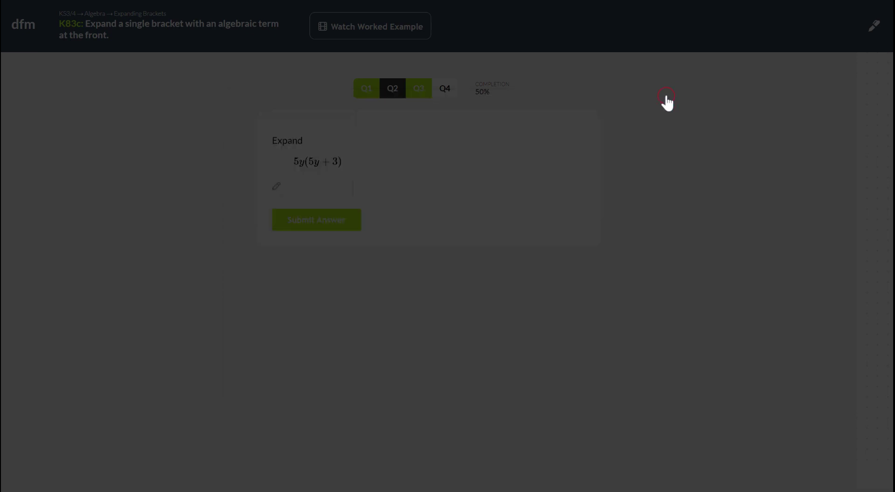
pyautogui.click(502, 286)
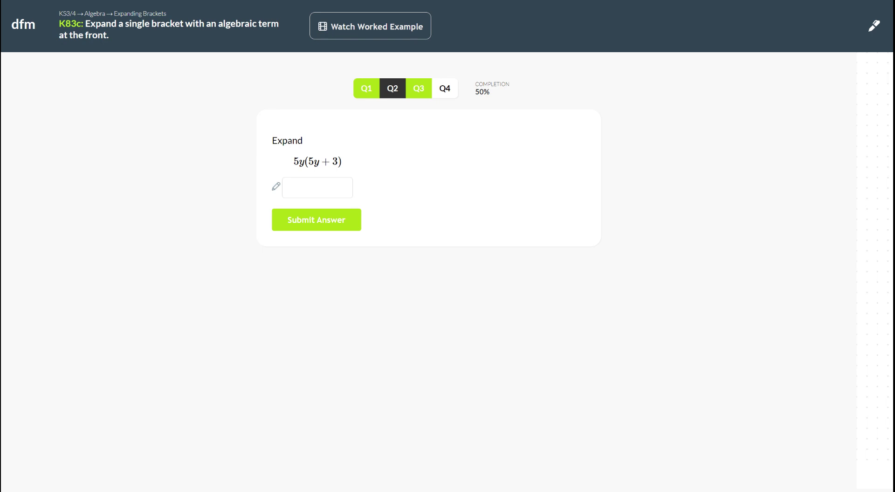
# Submit 25y² + 15 for question 2 and dismiss the review-your-answer warning
pyautogui.click(334, 187)
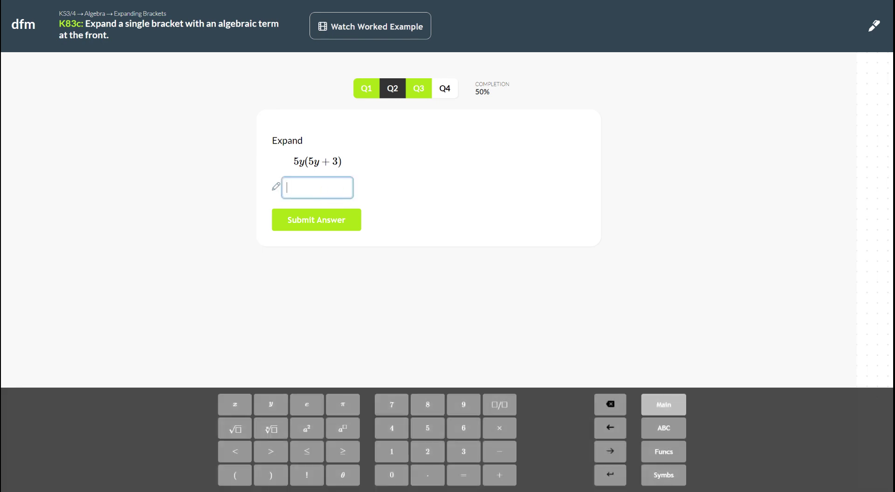
pyautogui.write('25y^2')
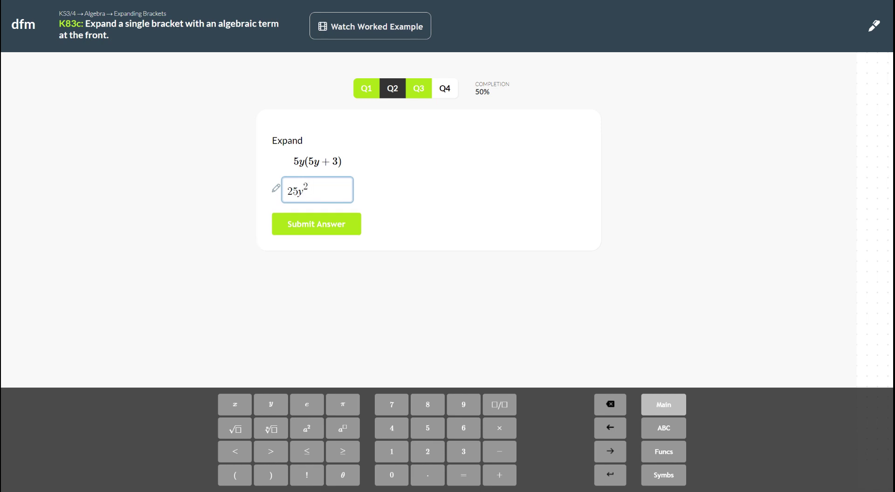
pyautogui.press('Right')
pyautogui.write('+15')
pyautogui.click(321, 234)
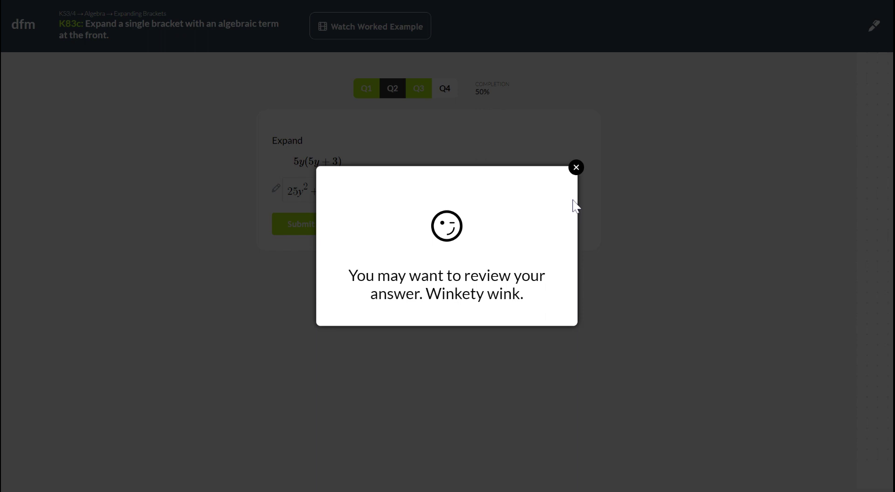
pyautogui.click(576, 167)
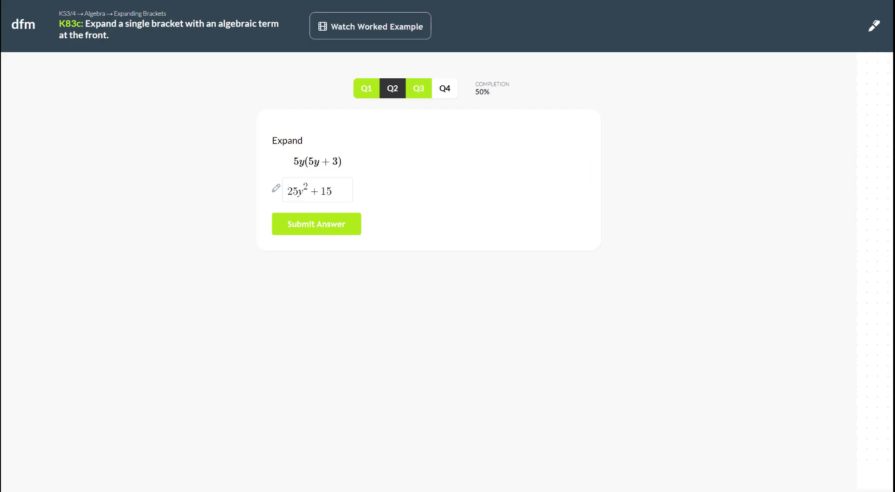
# Amend the question 2 answer to 25y² + 15yz and resubmit it
pyautogui.click(331, 191)
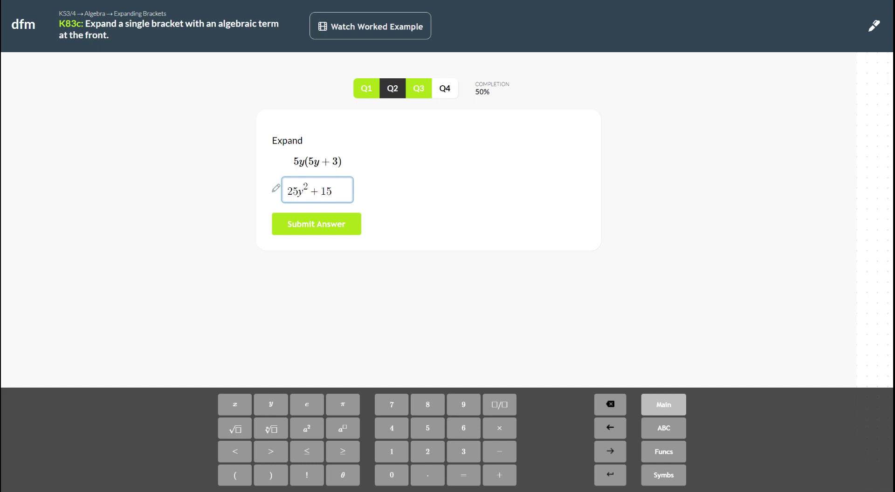
pyautogui.write('yz')
pyautogui.click(324, 225)
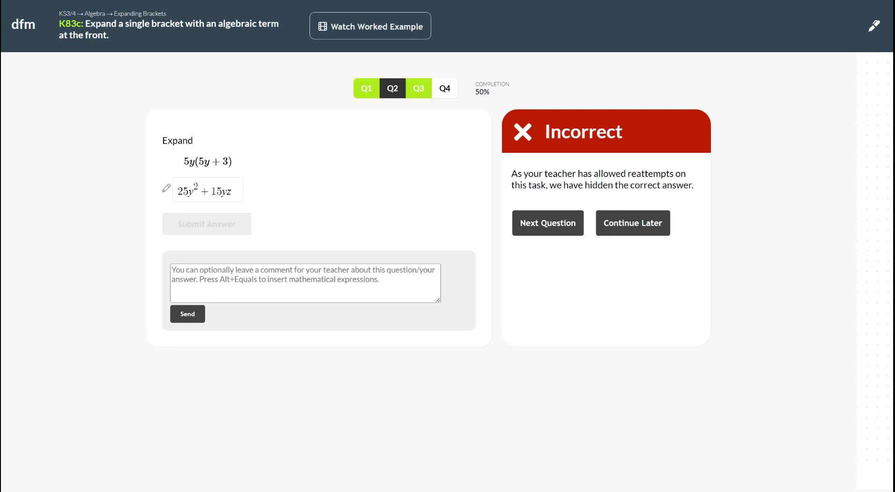
pyautogui.click(553, 236)
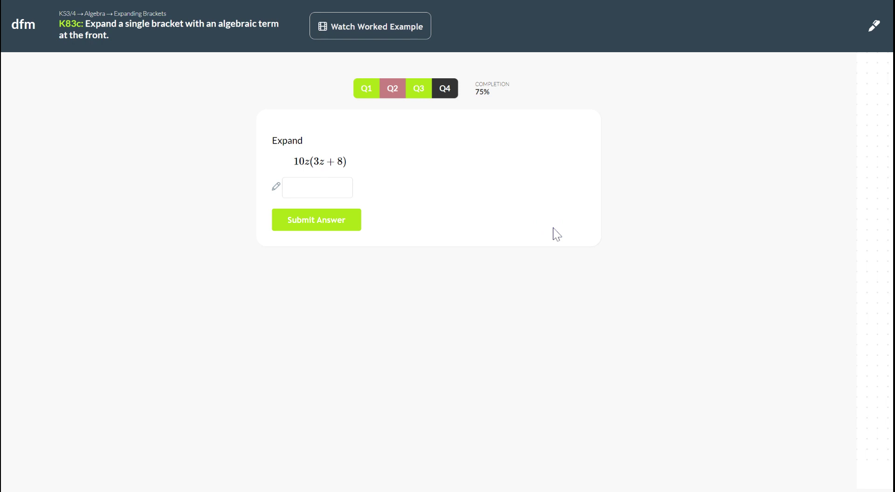
# Jot the working 10z( for question 4 on the scratch drawing panel
pyautogui.click(317, 188)
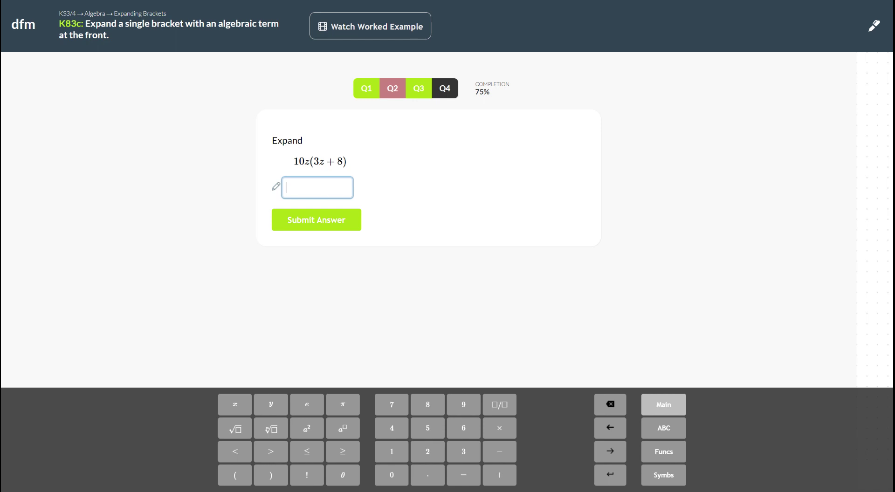
pyautogui.click(873, 26)
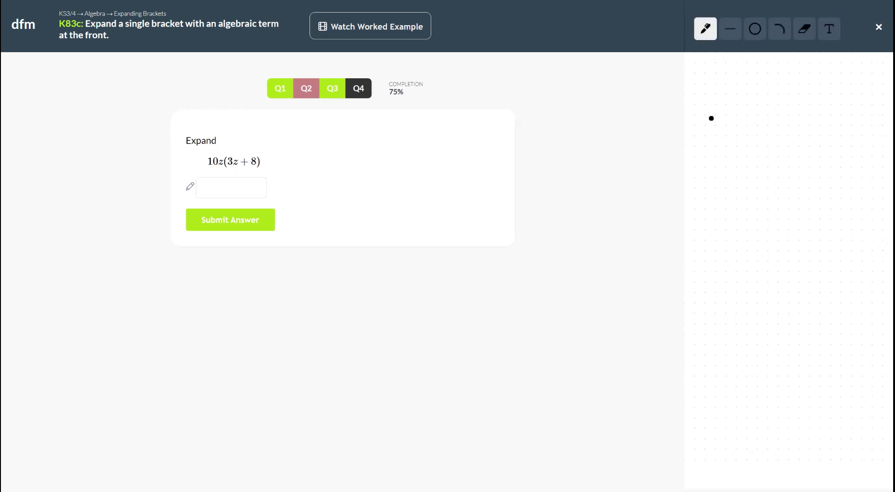
pyautogui.moveTo(710, 119)
pyautogui.mouseDown()
pyautogui.moveTo(710, 139)
pyautogui.moveTo(731, 122)
pyautogui.moveTo(731, 140)
pyautogui.moveTo(728, 122)
pyautogui.moveTo(754, 127)
pyautogui.moveTo(744, 144)
pyautogui.moveTo(765, 144)
pyautogui.moveTo(750, 135)
pyautogui.moveTo(784, 110)
pyautogui.moveTo(776, 149)
pyautogui.mouseUp()
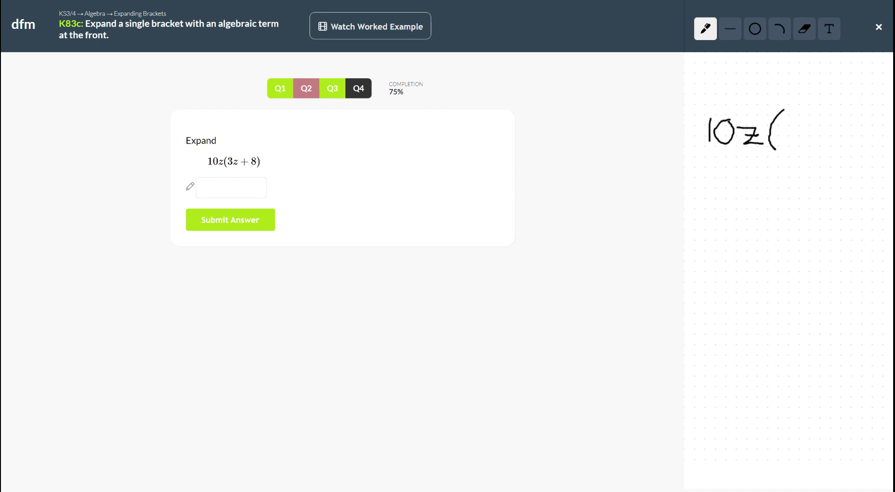
# Answer question 4, 10z(3z + 8), as 30z² + 80z and submit it
pyautogui.click(229, 189)
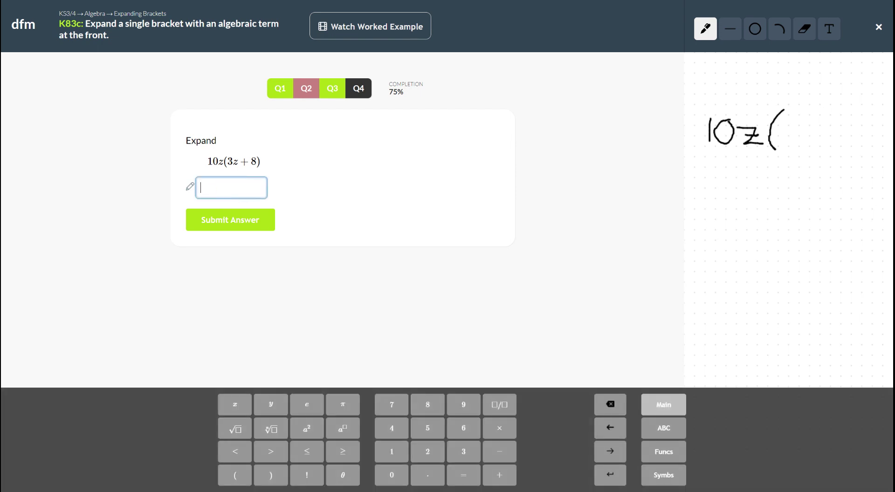
pyautogui.write('30z^2')
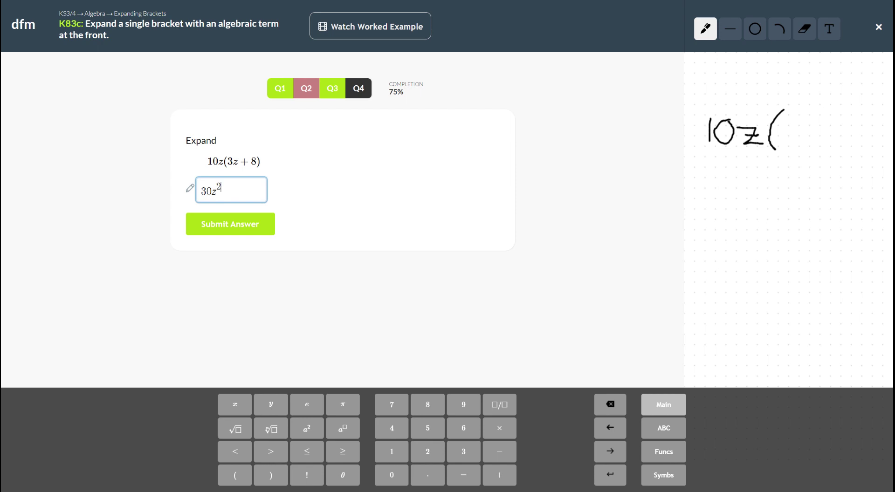
pyautogui.press('Right')
pyautogui.write('+80z')
pyautogui.click(234, 231)
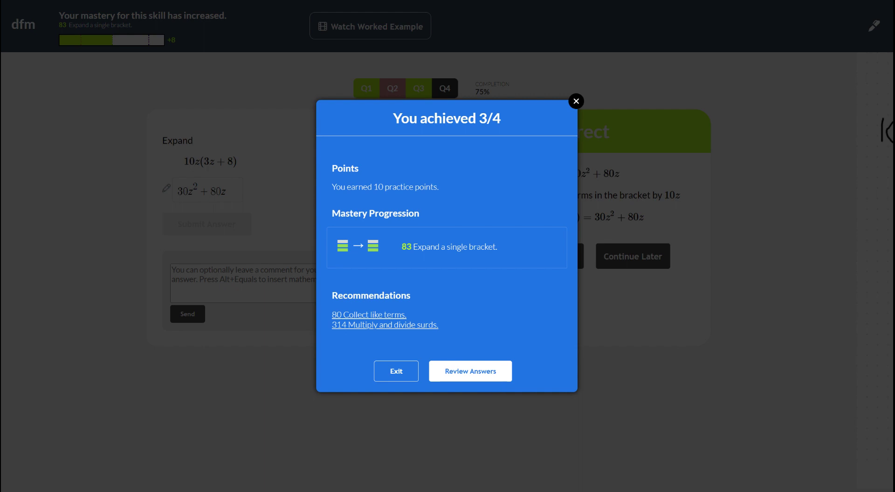
# Exit the 3/4 results summary to return to the dashboard
pyautogui.click(409, 380)
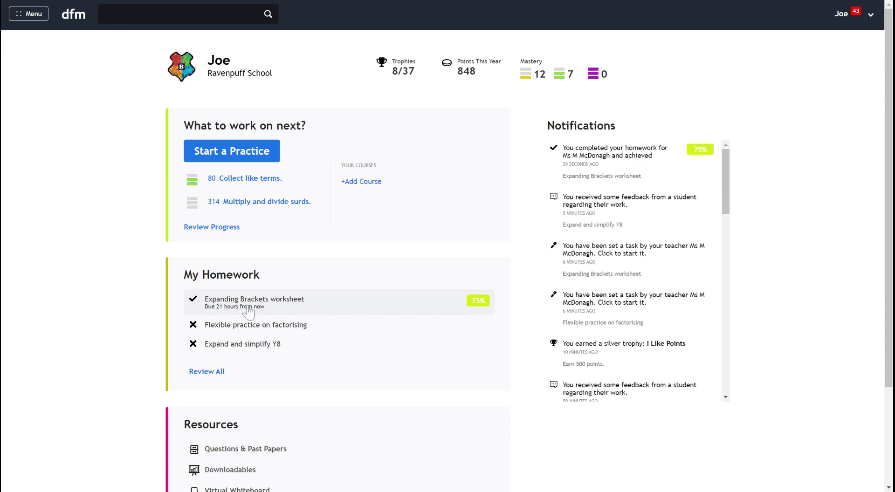
# Re-attempt Expanding Brackets, answer Q2 as 25y² + 15y, and review the marked answers
pyautogui.click(248, 311)
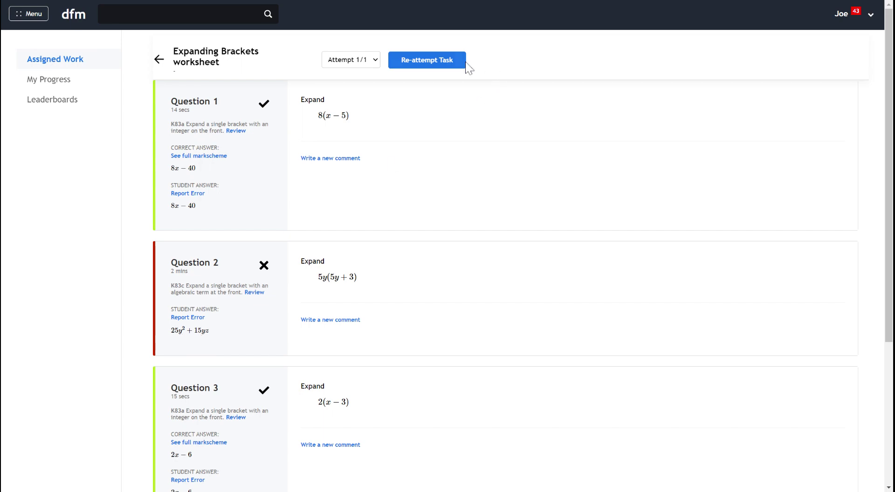
pyautogui.click(449, 64)
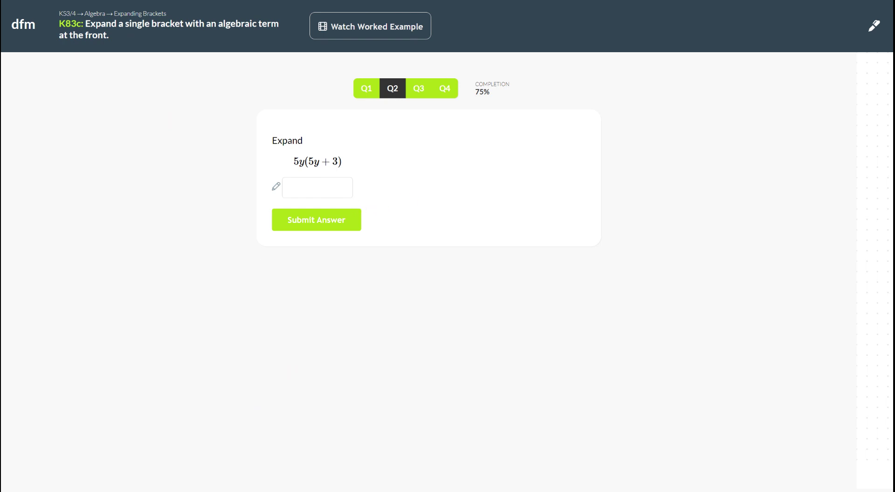
pyautogui.click(317, 188)
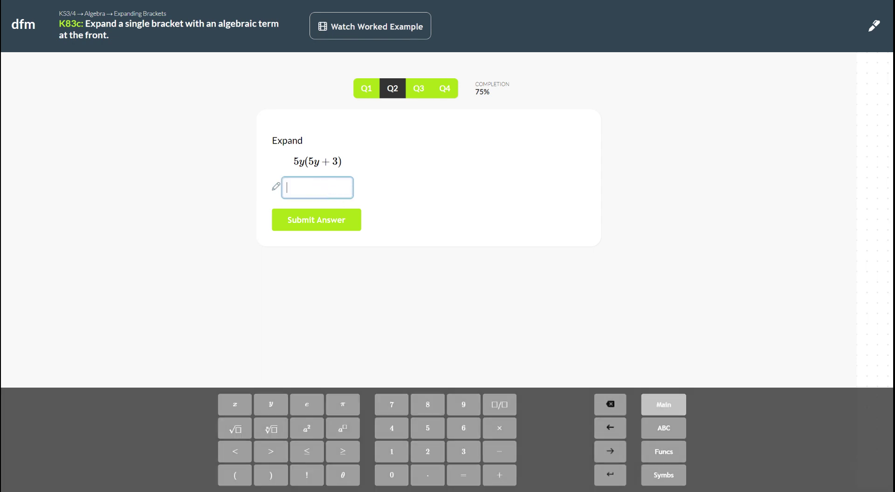
pyautogui.write('25')
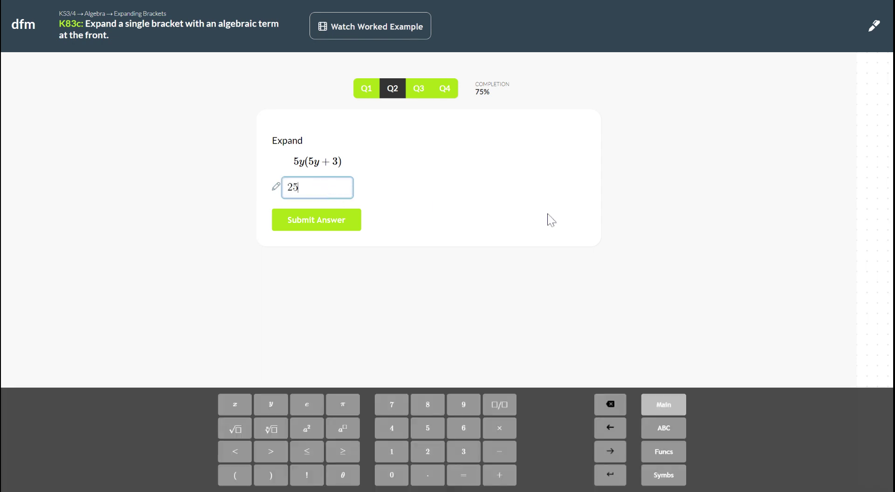
pyautogui.write('y^2')
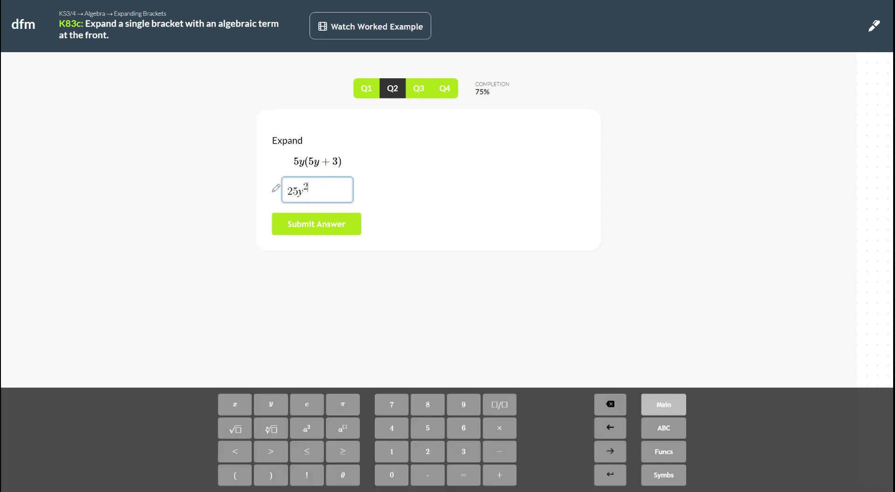
pyautogui.press('Right')
pyautogui.write('+ 15y')
pyautogui.click(309, 223)
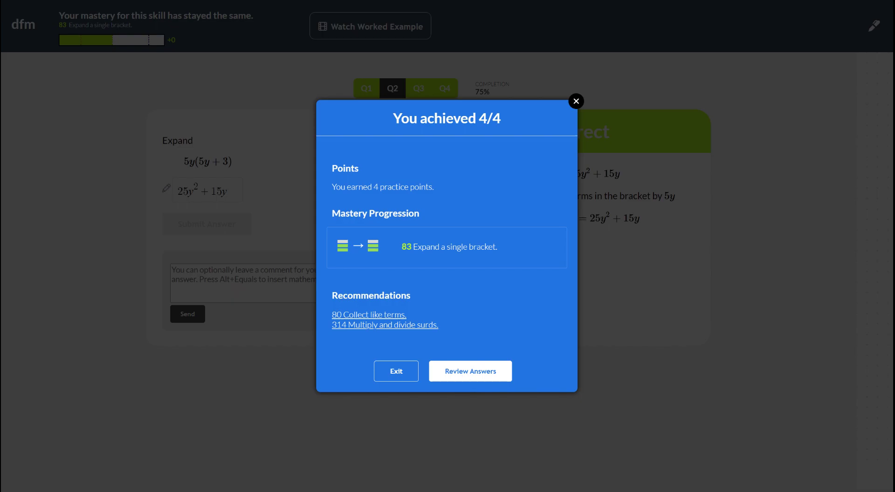
pyautogui.click(464, 380)
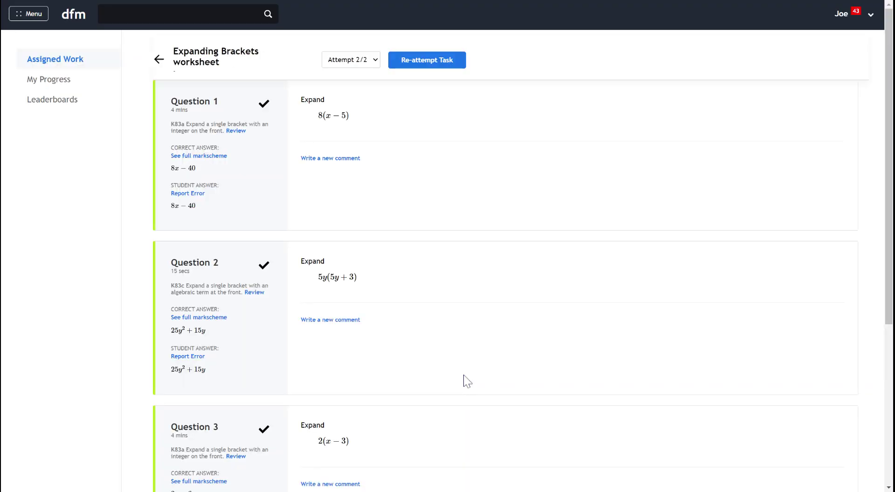
# Post 'I did watch a video and reattempted.' under Question 2, then go back to the dashboard
pyautogui.scroll(-2, 449, 247)
pyautogui.scroll(-4, 450, 247)
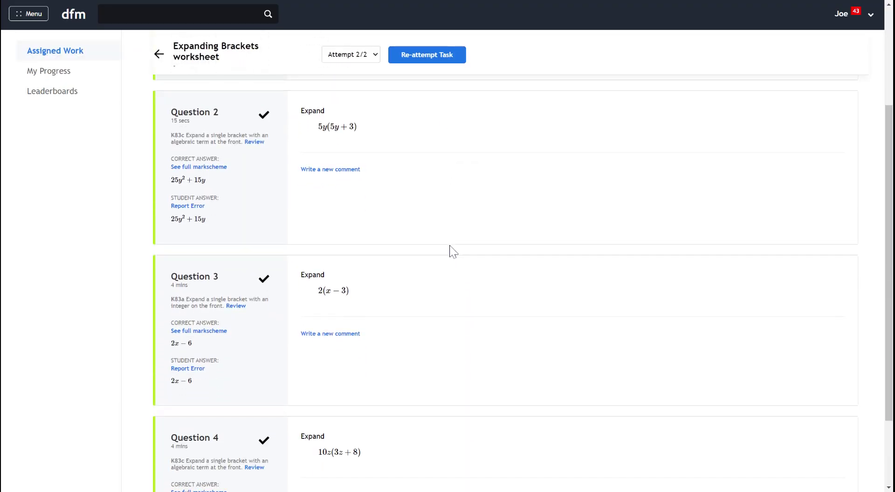
pyautogui.scroll(5, 450, 247)
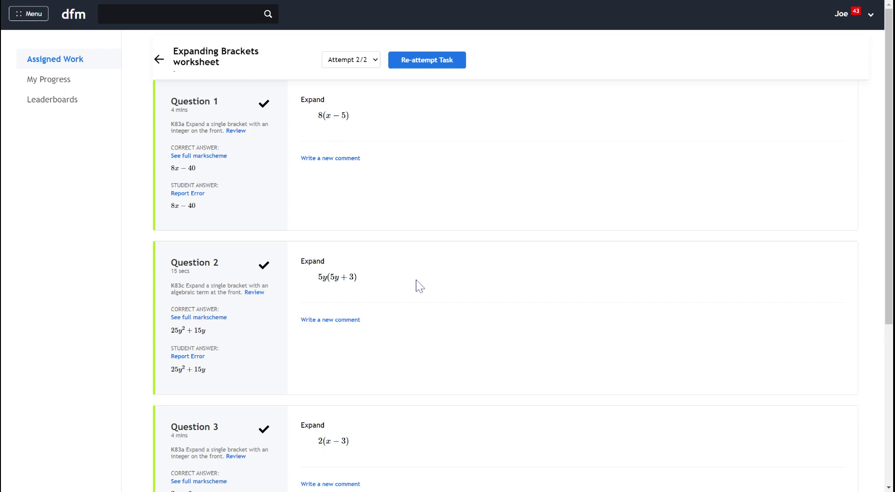
pyautogui.scroll(-3, 417, 282)
pyautogui.scroll(-1, 417, 283)
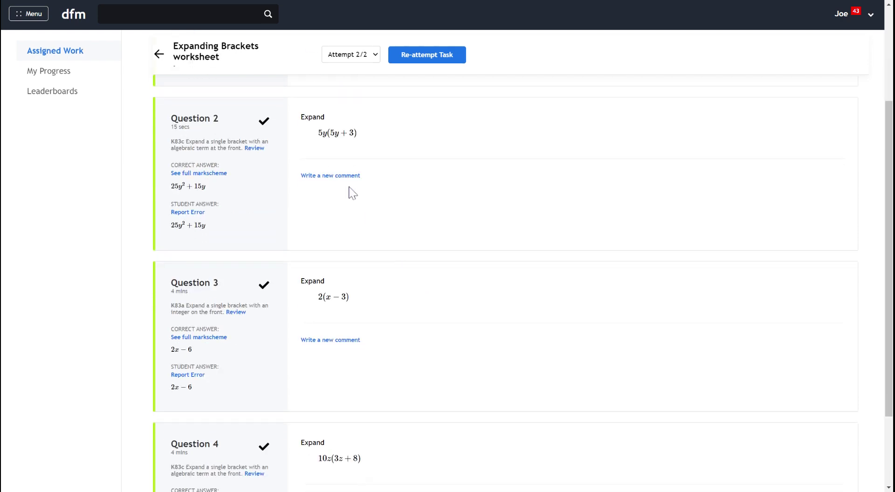
pyautogui.click(329, 177)
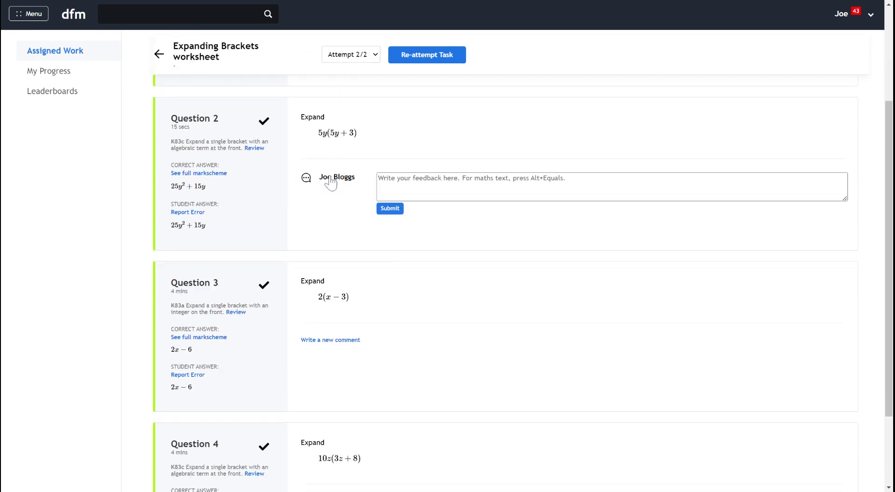
pyautogui.click(443, 193)
pyautogui.write('I di')
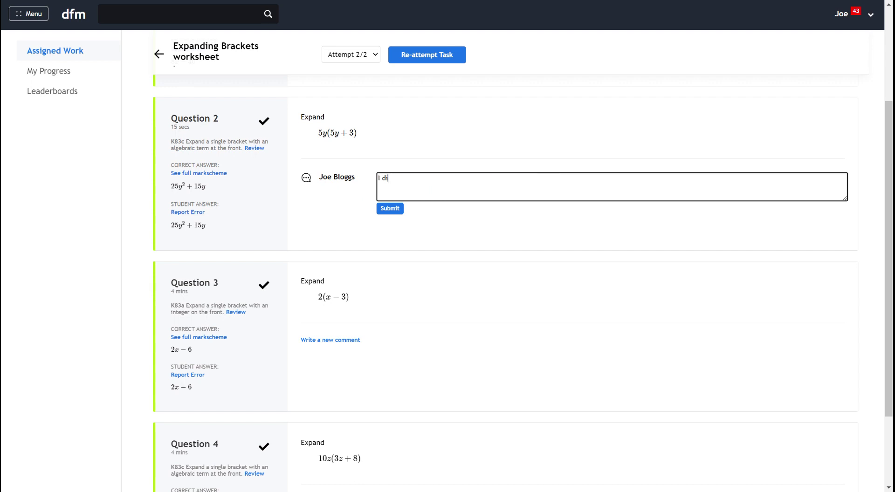
pyautogui.write('d watch a video and reattempted.')
pyautogui.click(394, 210)
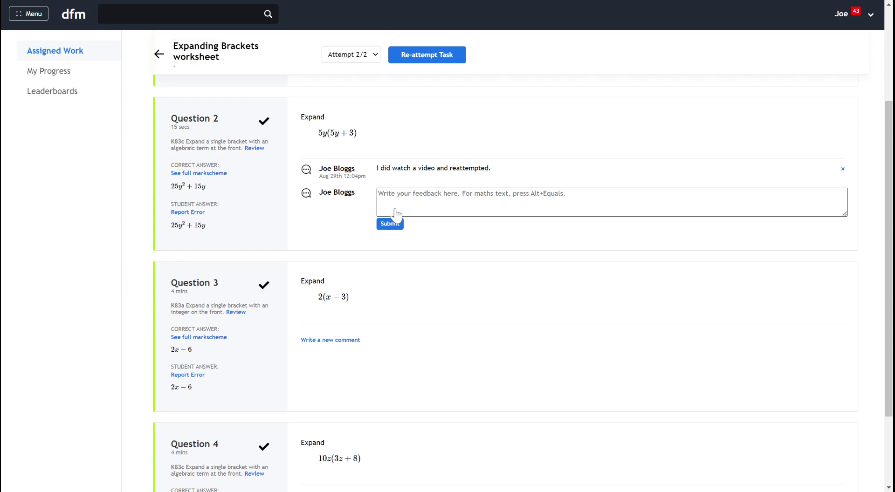
pyautogui.click(79, 19)
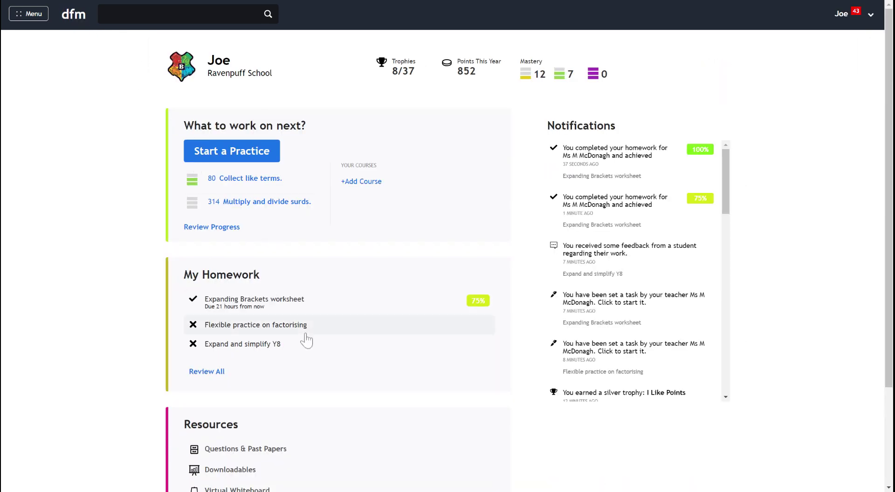
# Open the Flexible practice on factorising homework and start the attempt, skipping the videos
pyautogui.click(232, 327)
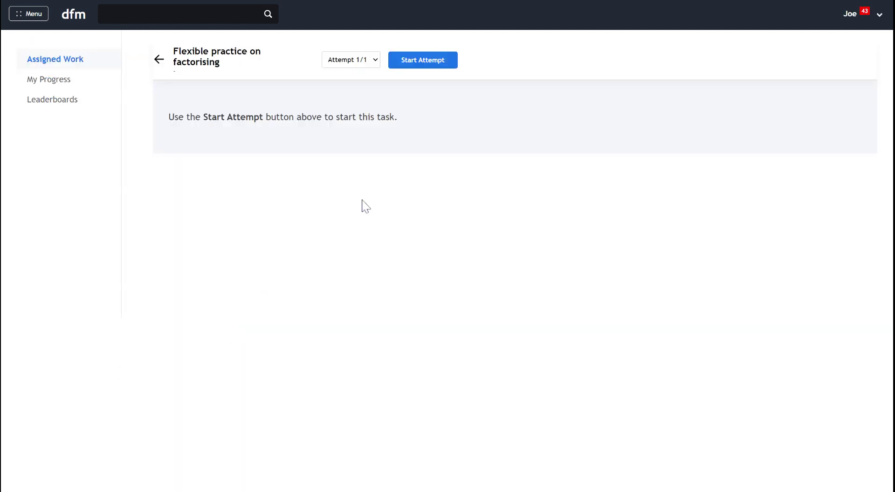
pyautogui.click(427, 63)
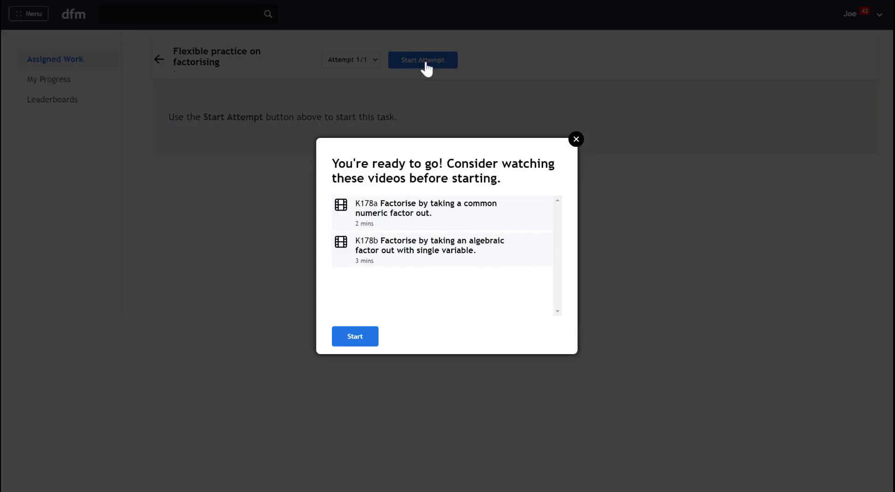
pyautogui.click(355, 337)
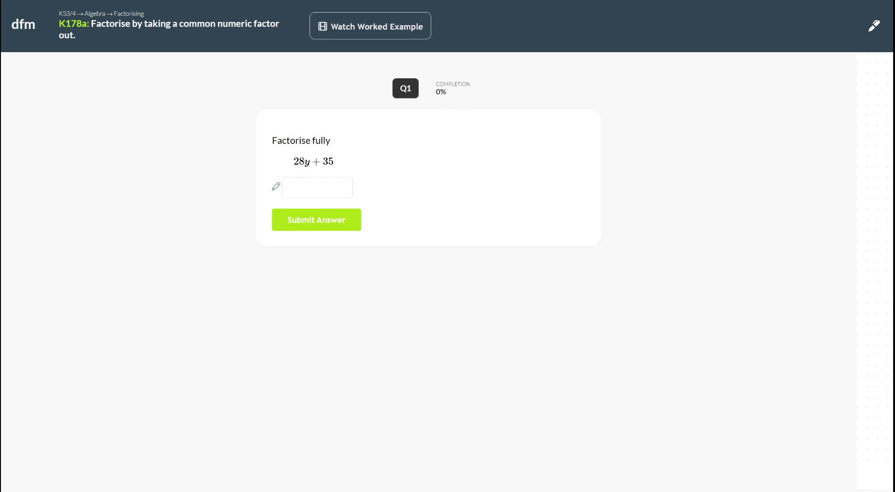
# Factorise question 1, 28y + 35, as 7(4y + 5) and submit it
pyautogui.click(301, 189)
pyautogui.write('7')
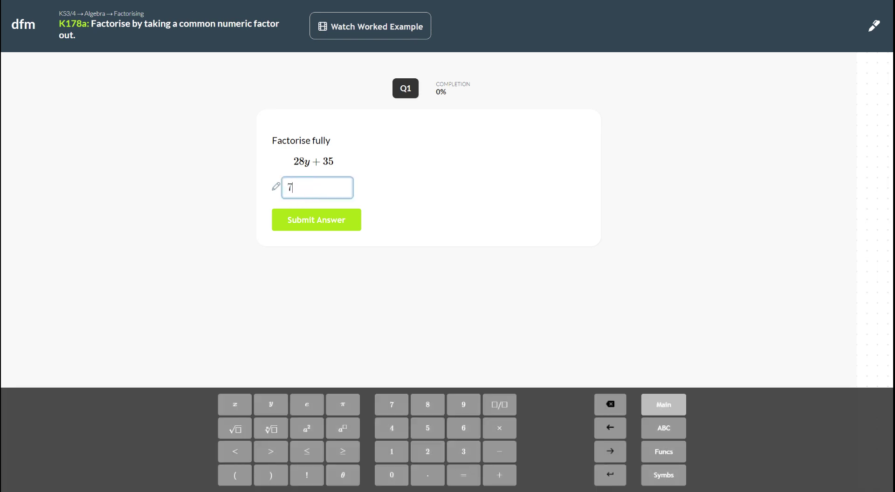
pyautogui.write('(4y+5')
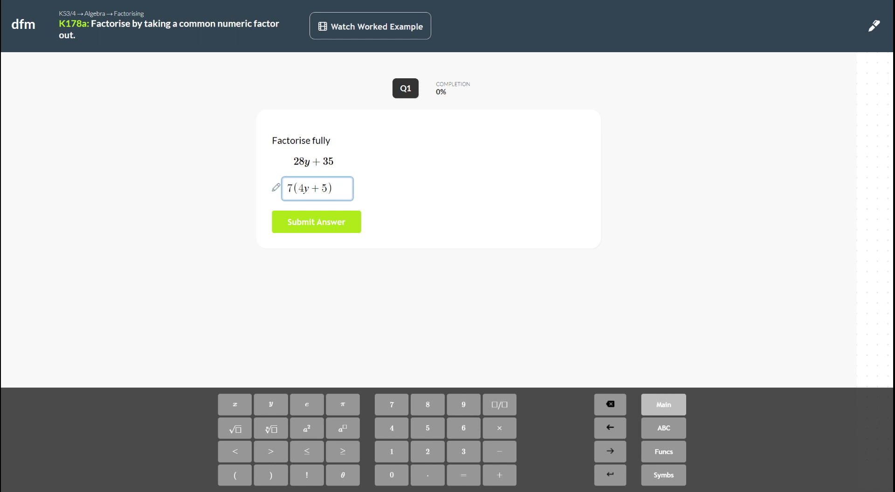
pyautogui.click(313, 223)
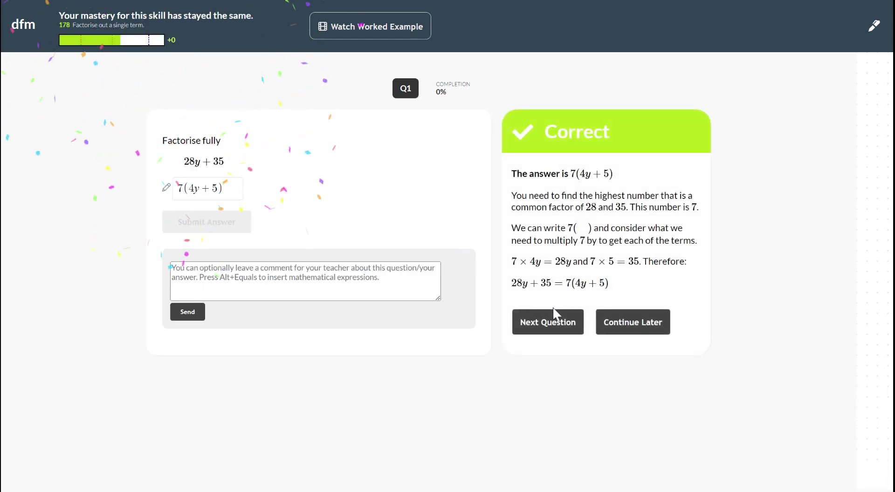
pyautogui.click(562, 330)
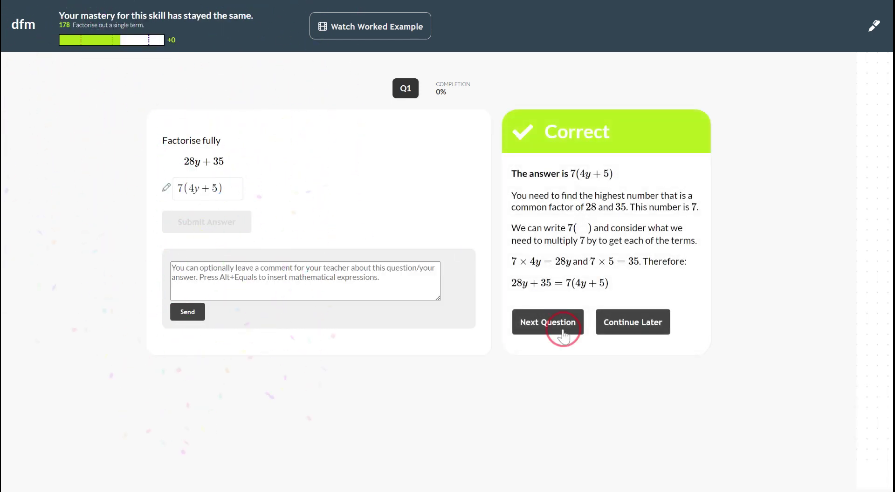
# Factorise question 2, 35p − 28, as 7(5p − 4) and submit it
pyautogui.click(309, 199)
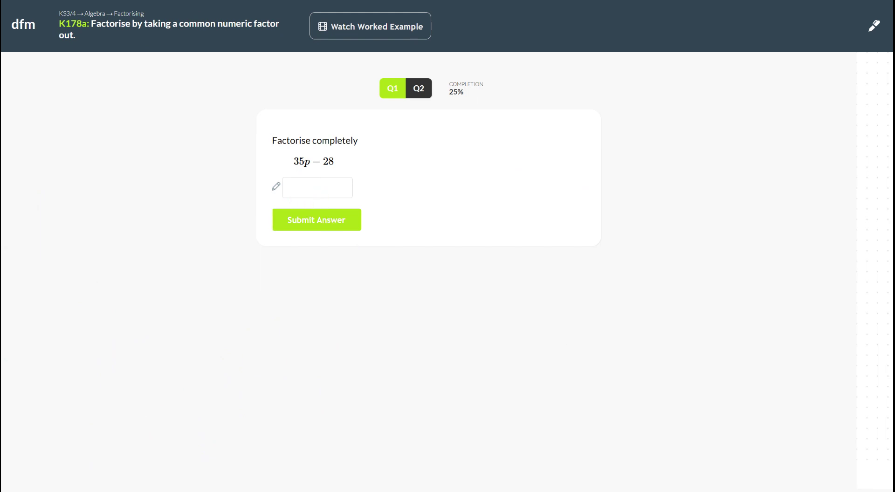
pyautogui.click(309, 188)
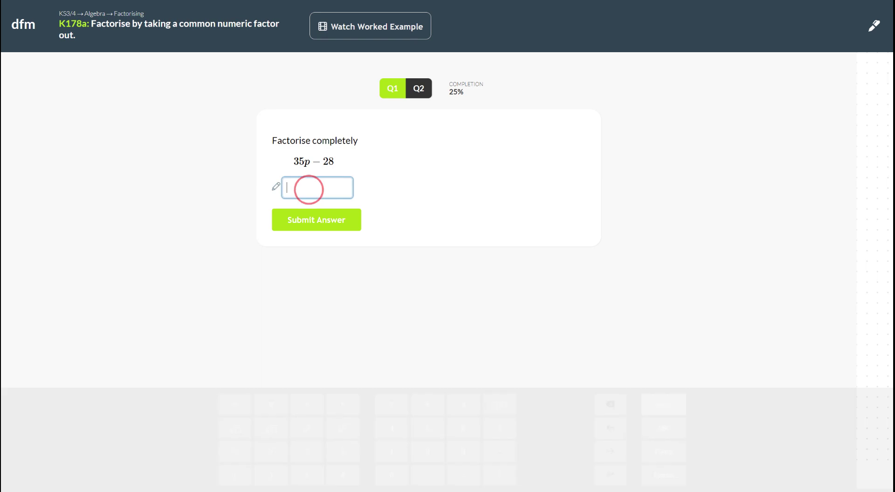
pyautogui.write('7(')
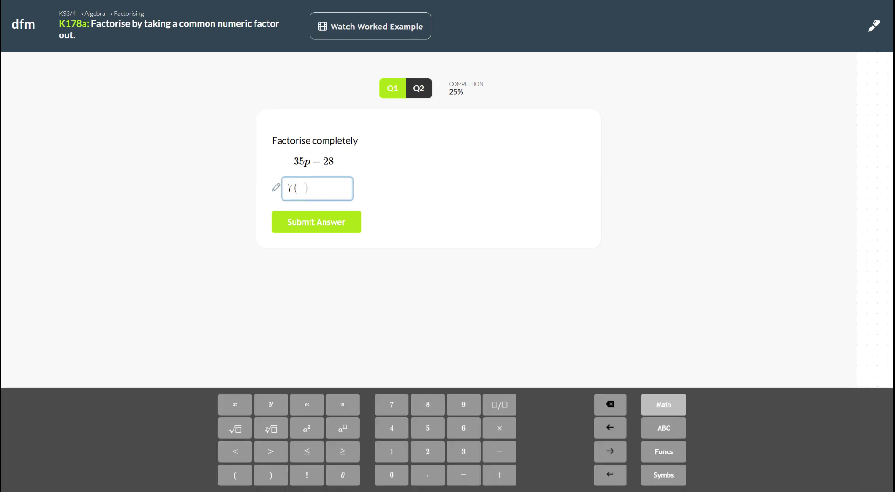
pyautogui.write('5p-4')
pyautogui.click(316, 220)
pyautogui.click(562, 329)
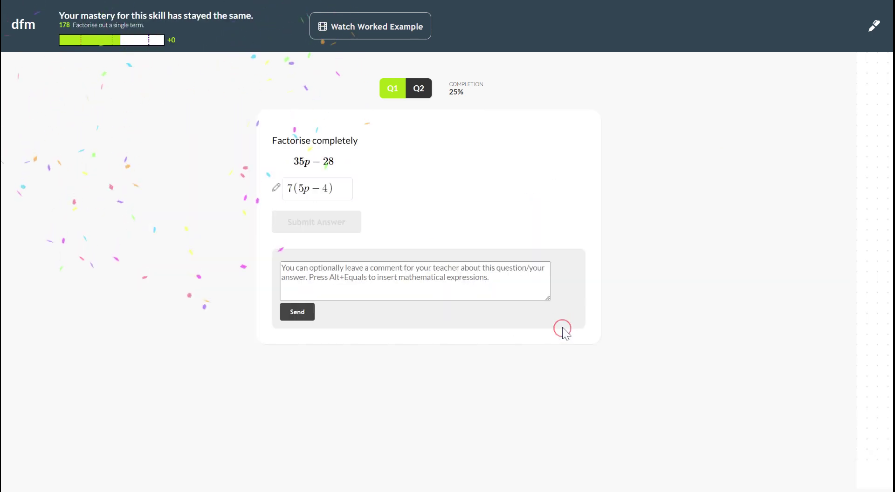
# Answer question 3 (14p + 7p²) with p(14+7p), resubmit past the review warning, and advance to question 4
pyautogui.click(344, 191)
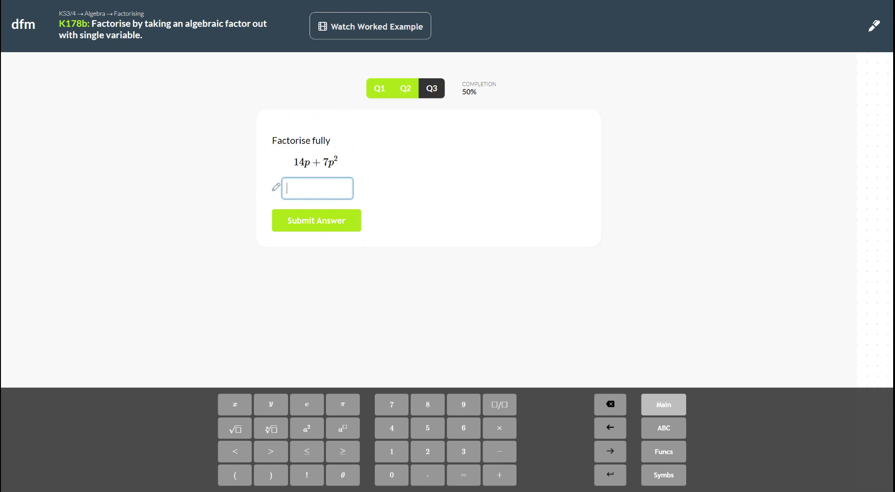
pyautogui.write('p(1')
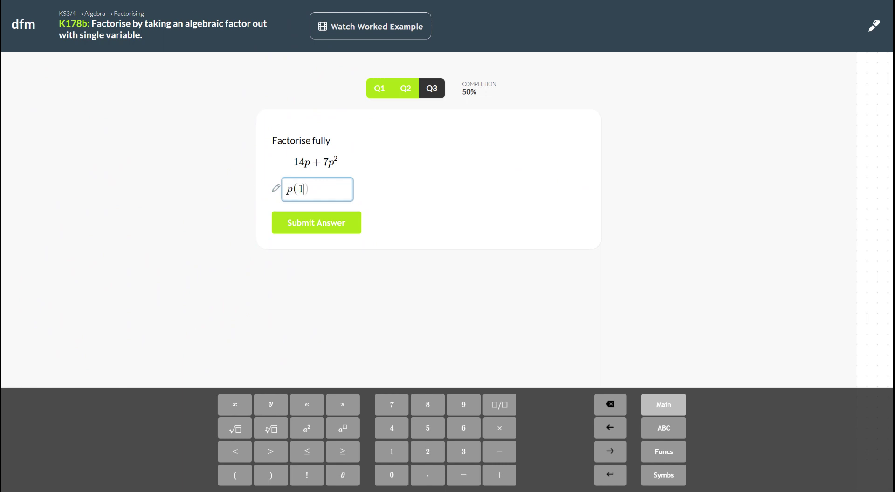
pyautogui.write('4+7p)')
pyautogui.click(337, 223)
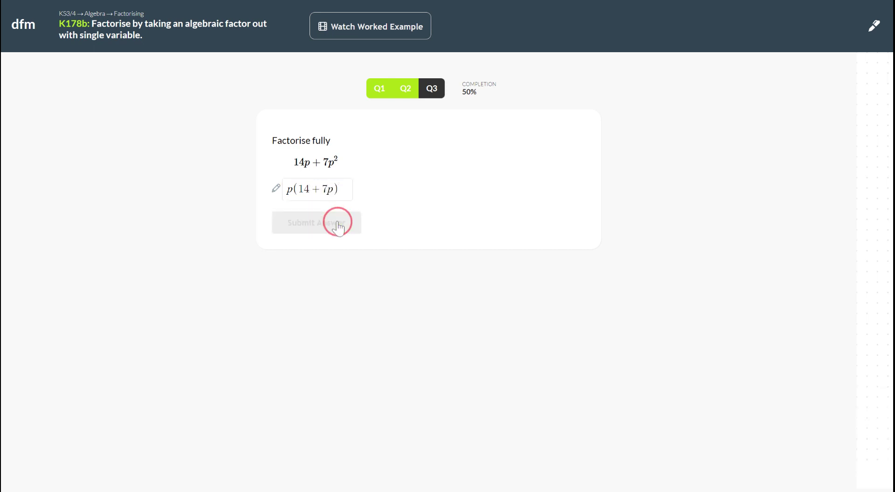
pyautogui.click(576, 168)
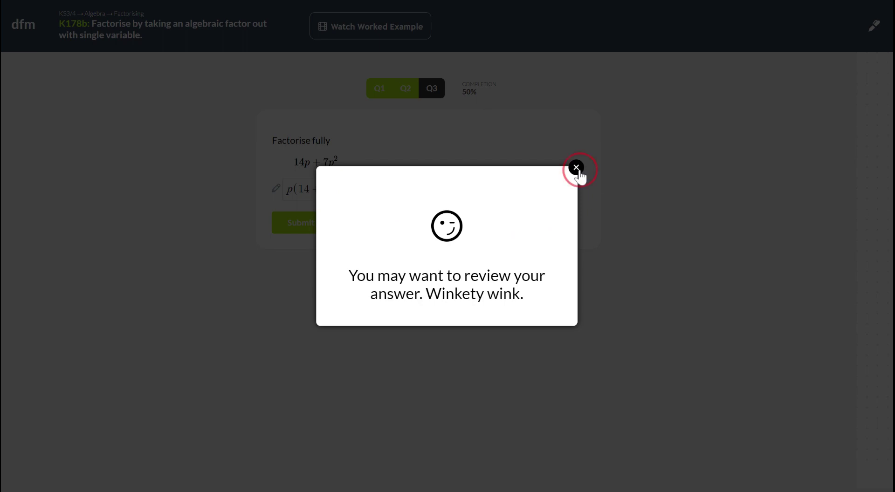
pyautogui.click(311, 230)
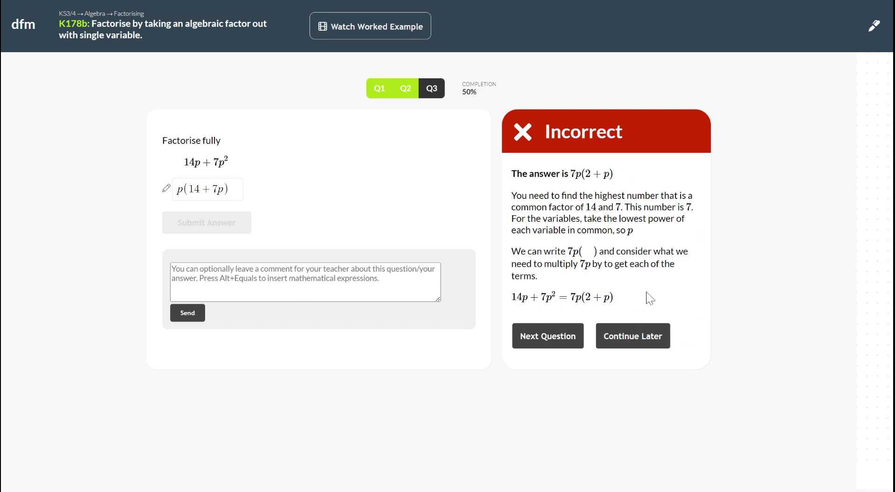
pyautogui.click(549, 336)
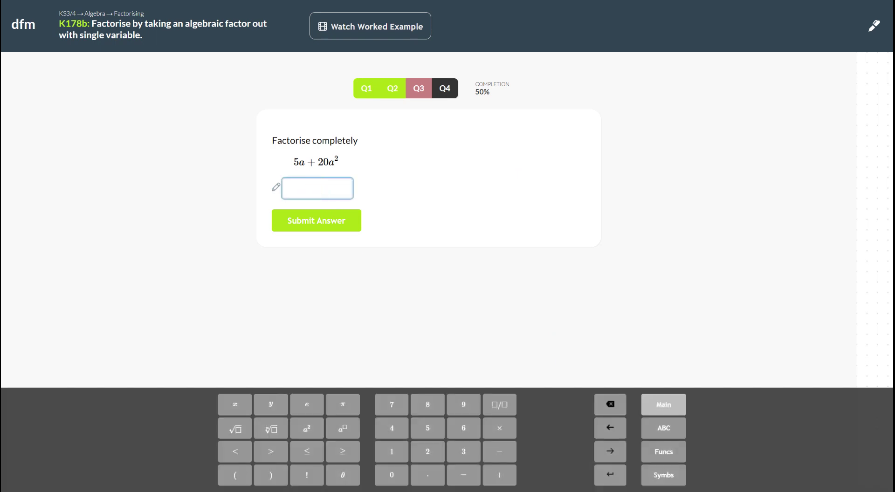
# Answer question 4 (5a + 20a²) as 5a(1+4a) and advance to question 5
pyautogui.write('5a(')
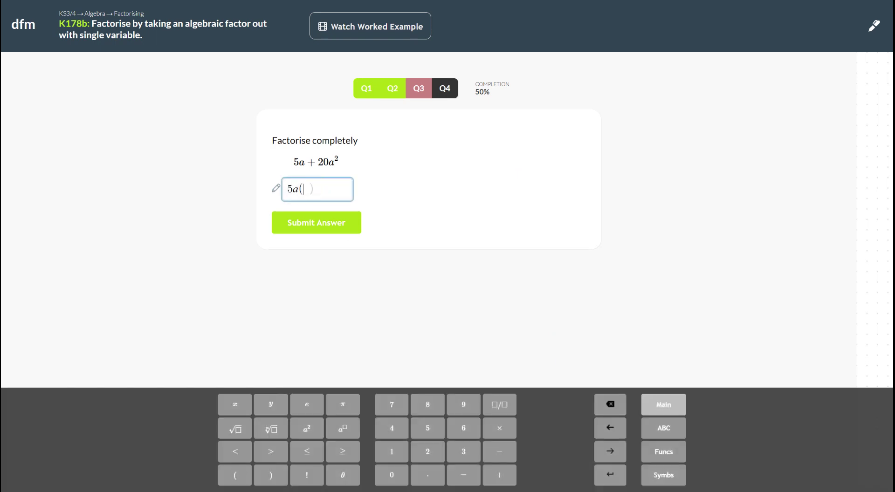
pyautogui.write('1+4a')
pyautogui.click(325, 223)
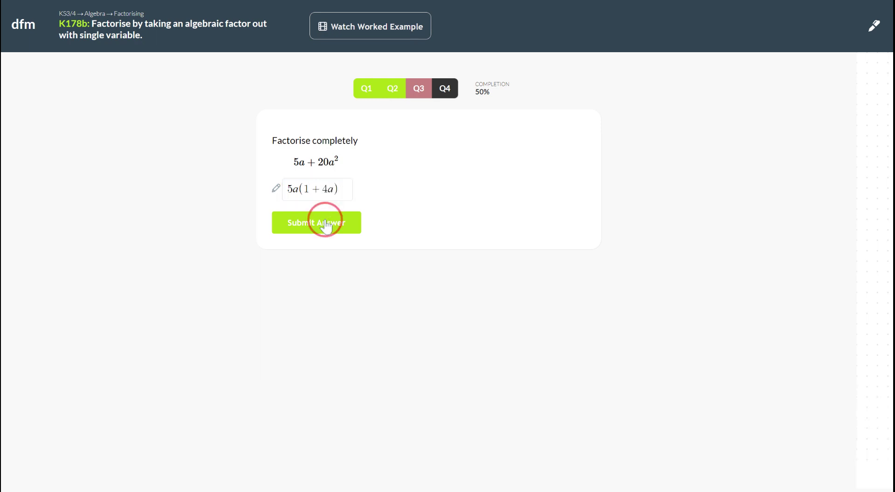
pyautogui.click(569, 336)
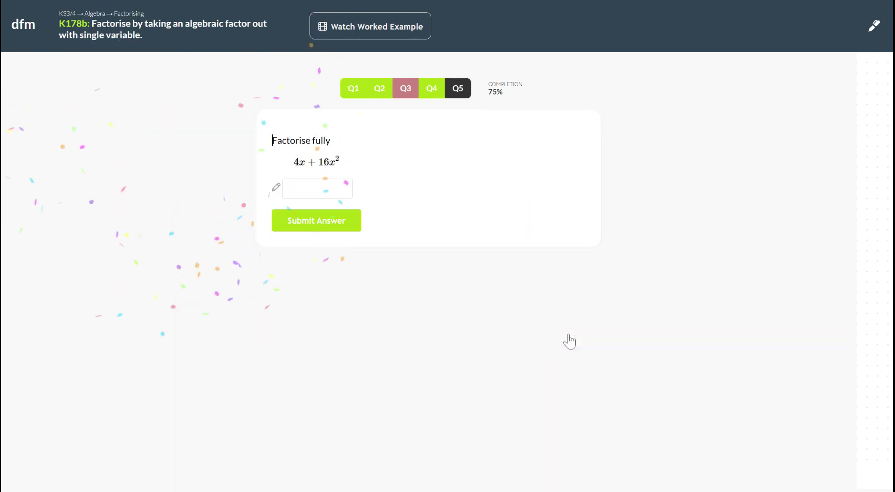
# Enter 4x(1+4x) as the answer to question 5, fixing a stray subscript
pyautogui.click(342, 192)
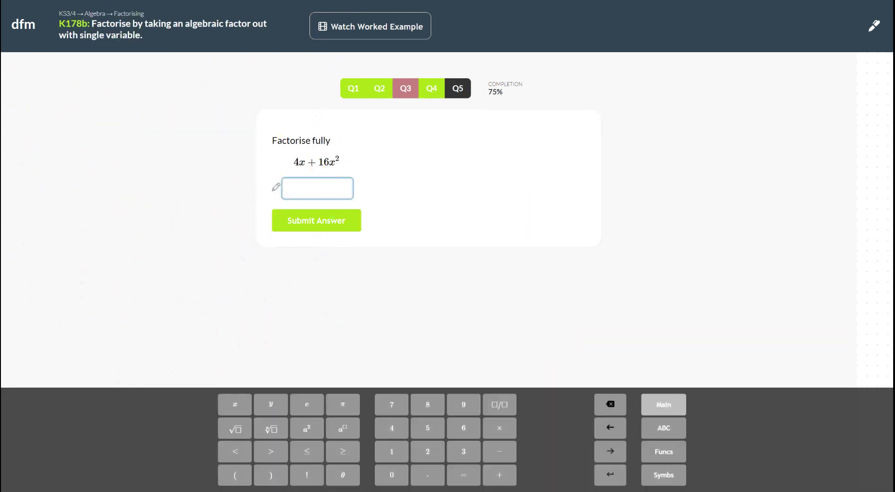
pyautogui.write('4x_1')
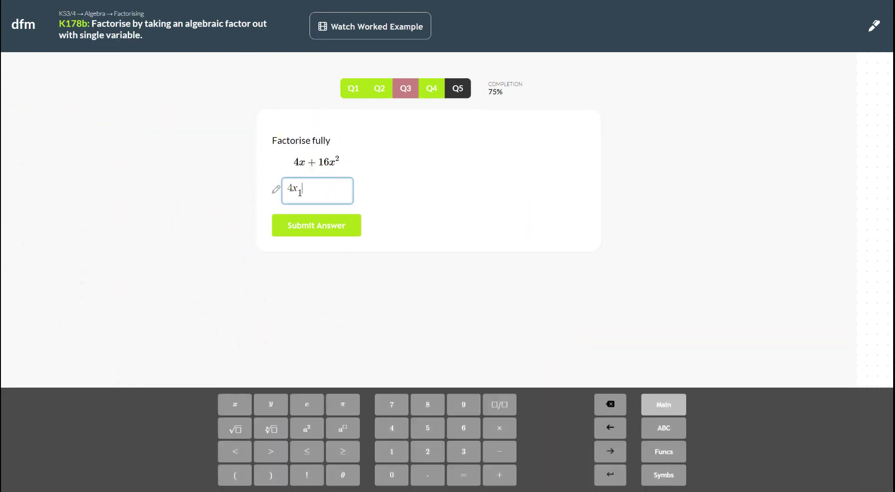
pyautogui.press('BackSpace')
pyautogui.press('BackSpace')
pyautogui.write('(1')
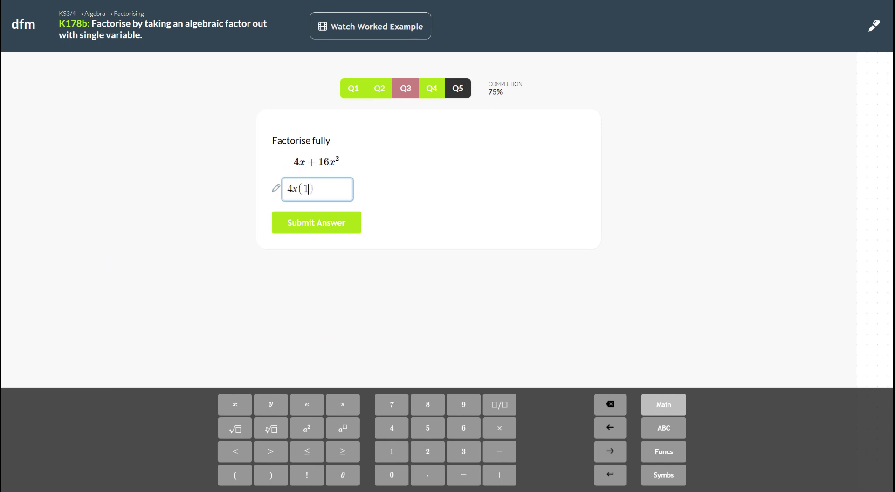
pyautogui.write('+4x)')
pyautogui.click(363, 315)
# Submit 4x(1+4x) for question 5 to reach the 4/5 results summary
pyautogui.click(335, 226)
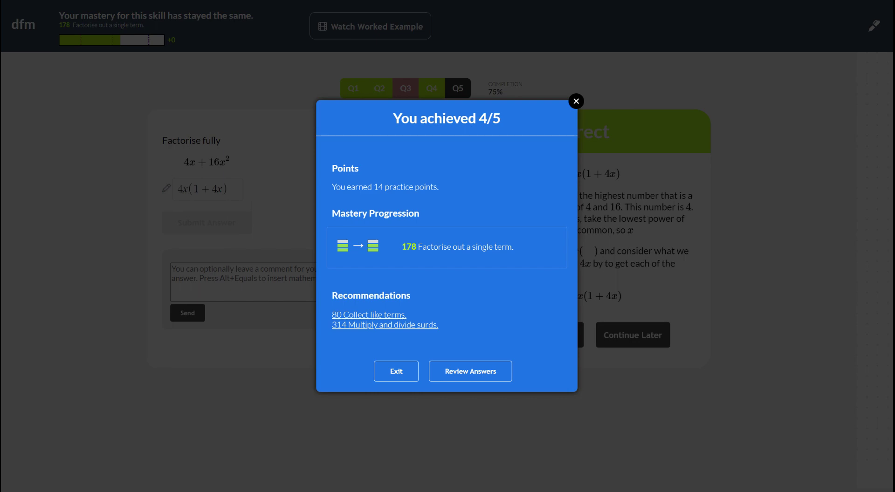
# Leave the results summary and list all assigned homework tasks
pyautogui.click(403, 373)
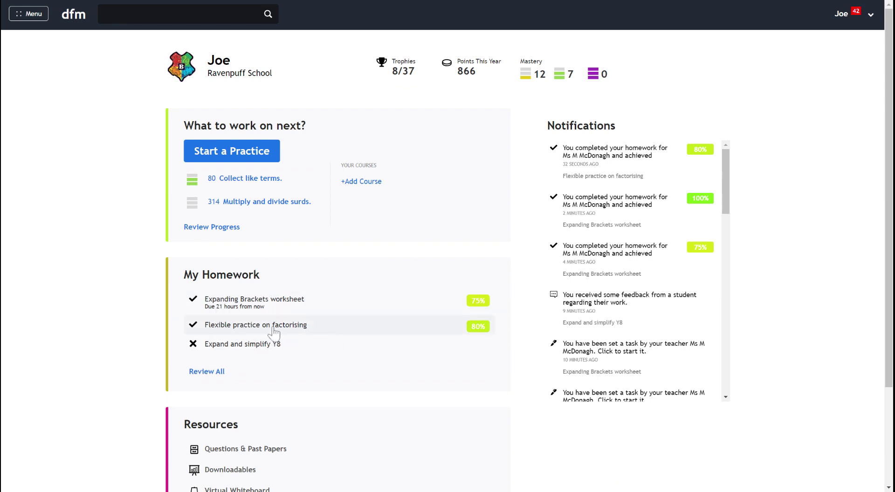
pyautogui.click(208, 379)
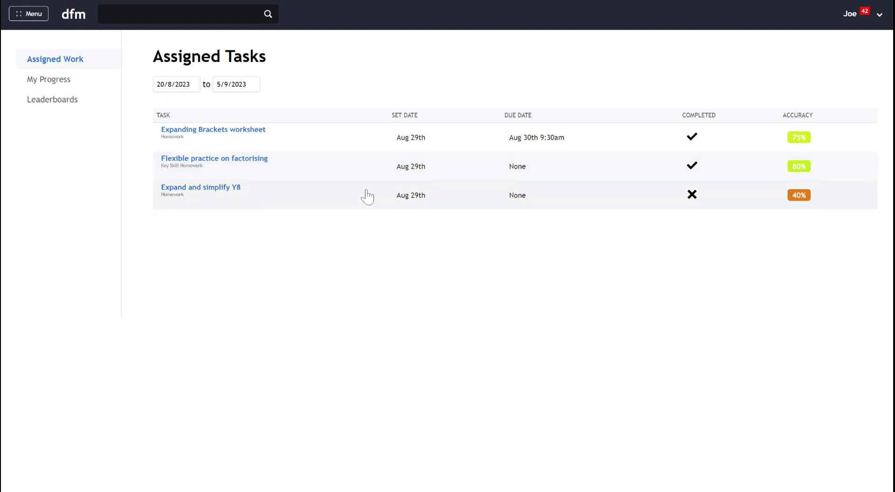
pyautogui.click(221, 163)
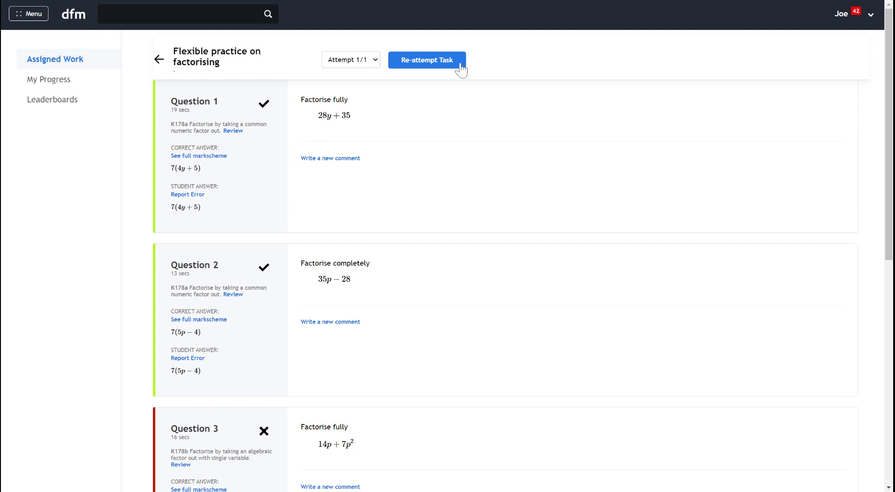
pyautogui.scroll(-3, 450, 318)
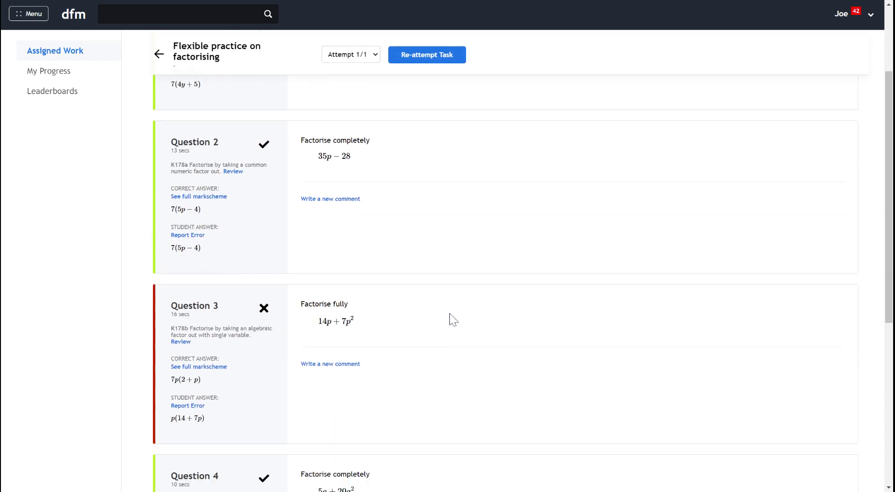
pyautogui.scroll(-1, 450, 318)
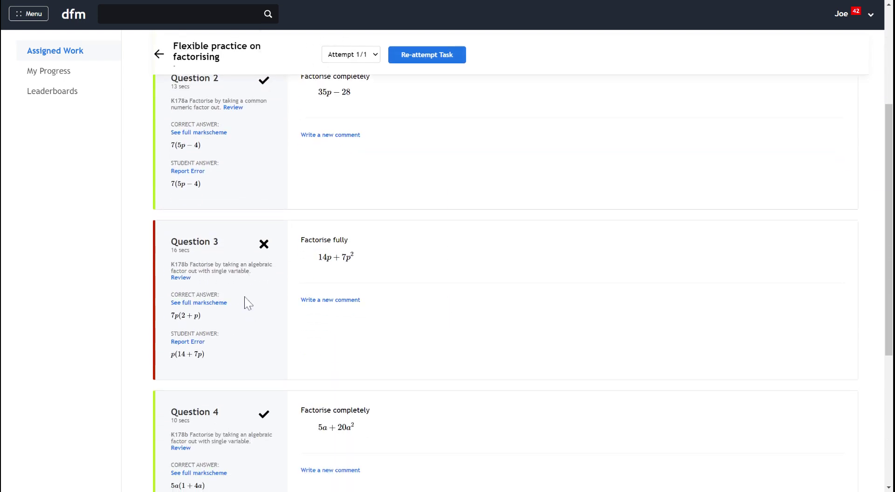
pyautogui.scroll(4, 541, 268)
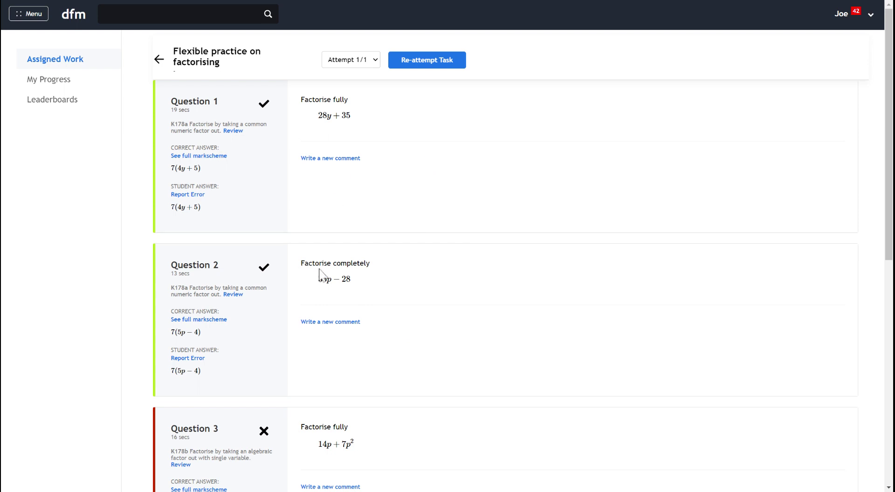
pyautogui.click(160, 61)
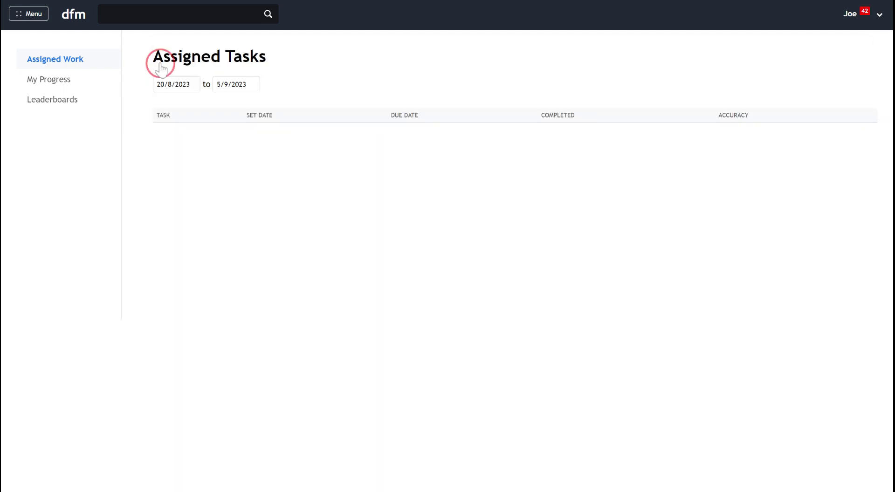
# Return to the dashboard and open the unread feedback notification on completed work
pyautogui.click(73, 18)
pyautogui.click(859, 18)
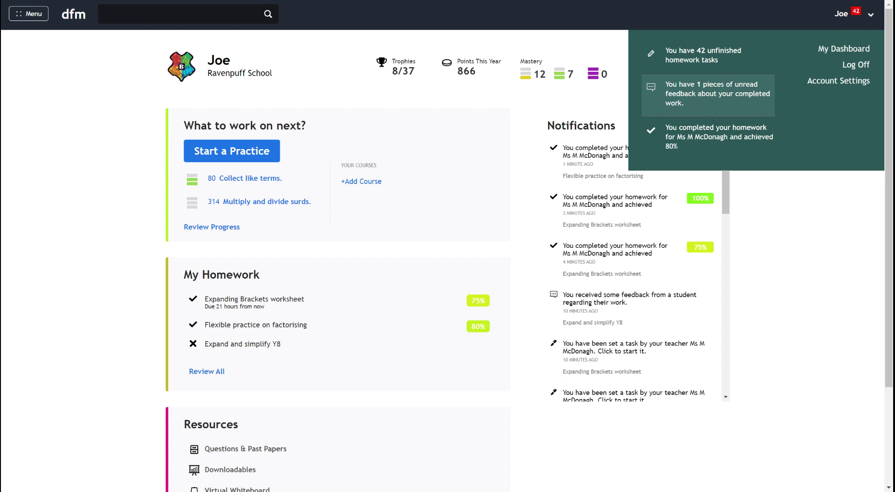
pyautogui.click(725, 107)
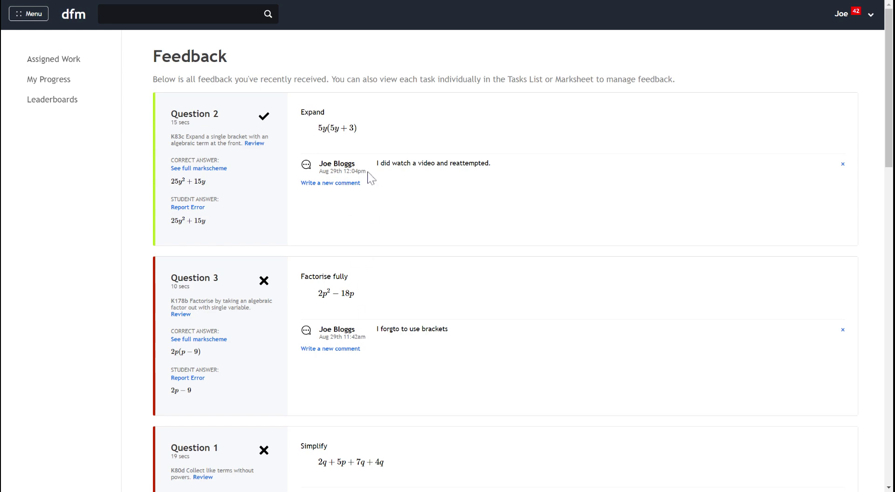
# Start a new reply comment under Question 4 (-9p + 5q + 5q + 5) and focus it
pyautogui.scroll(-2, 487, 371)
pyautogui.scroll(-4, 488, 371)
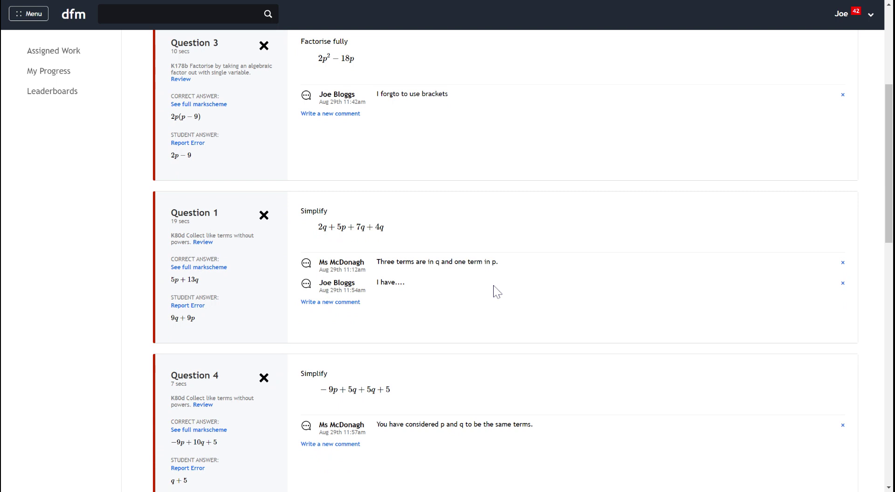
pyautogui.scroll(-1, 494, 289)
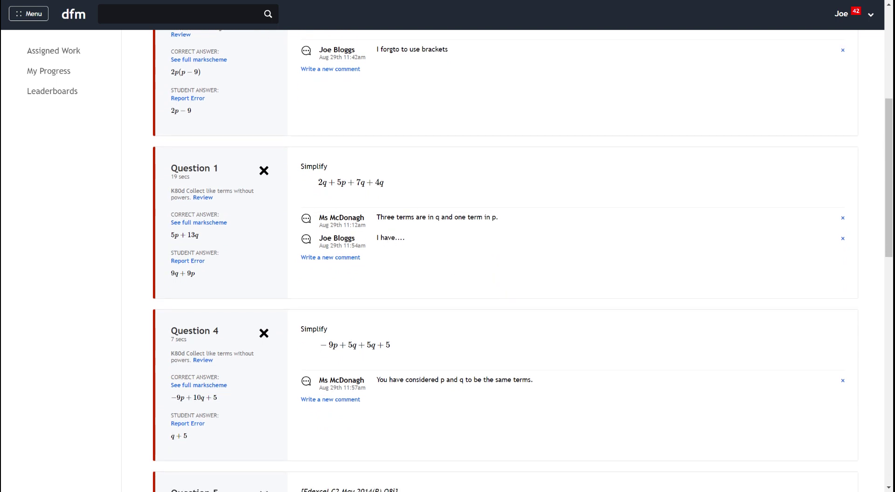
pyautogui.scroll(-3, 375, 362)
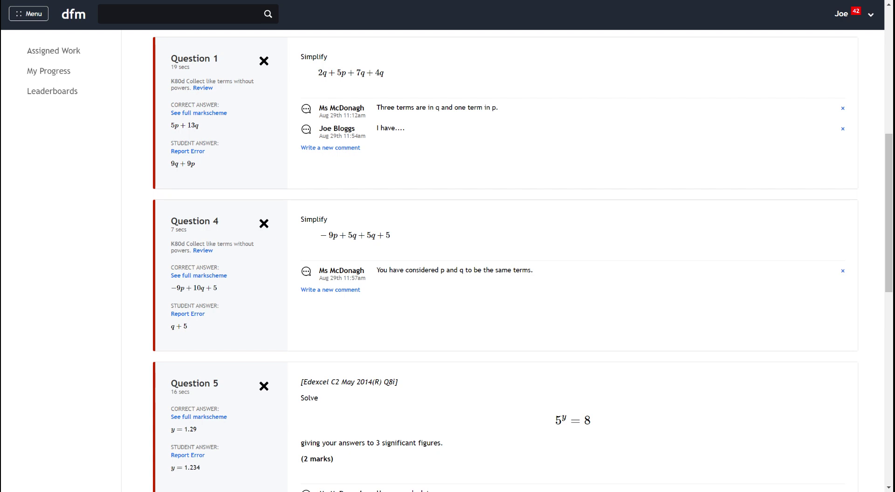
pyautogui.click(332, 289)
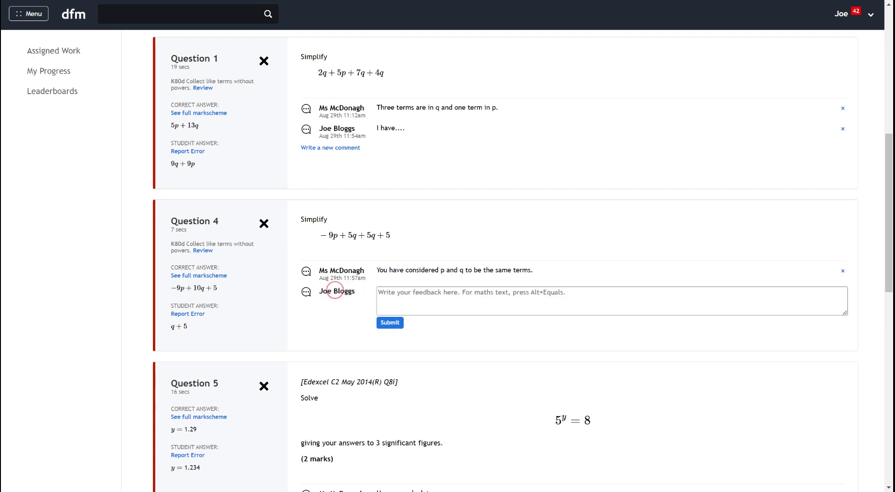
pyautogui.click(434, 295)
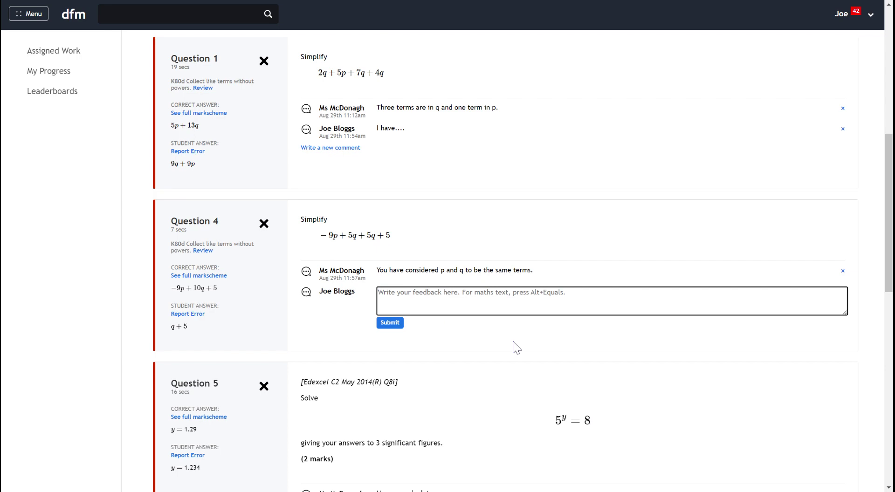
# Go back to the dashboard via the dfm logo to view the homework tasks
pyautogui.click(77, 20)
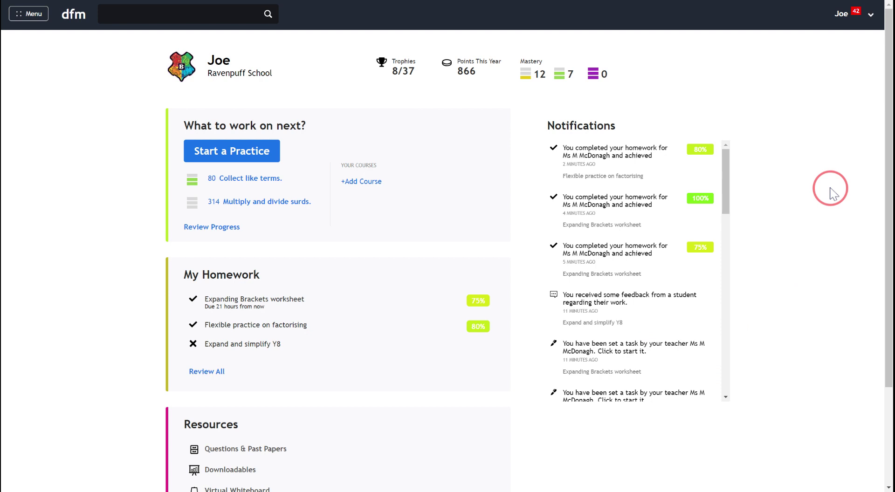
pyautogui.moveTo(829, 188); pyautogui.dragTo(813, 96)
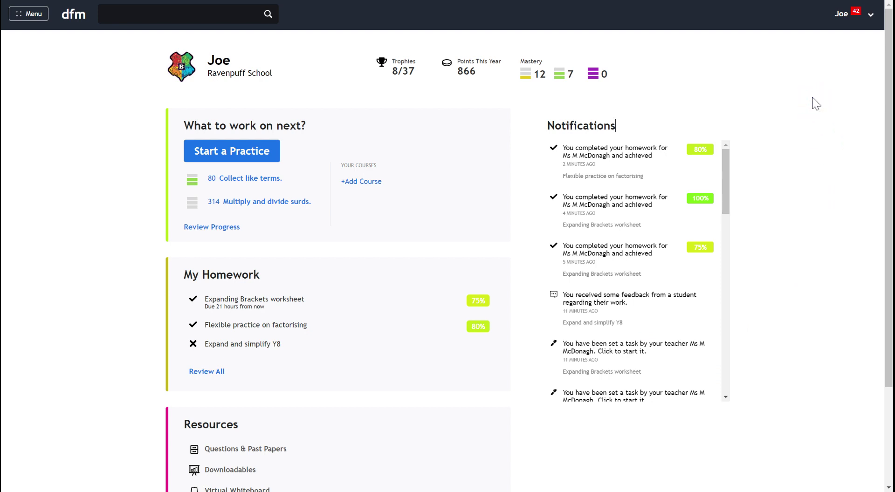